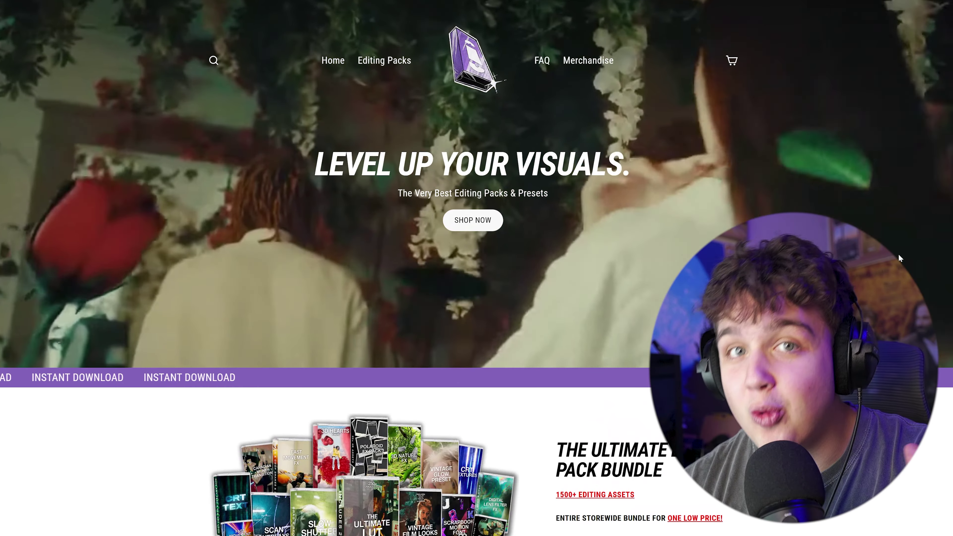
Step: Scroll down through the Tiny Tapes store's product listings
{"action": "scroll", "coordinate": [901, 255], "scroll_direction": "down", "scroll_amount": 4}
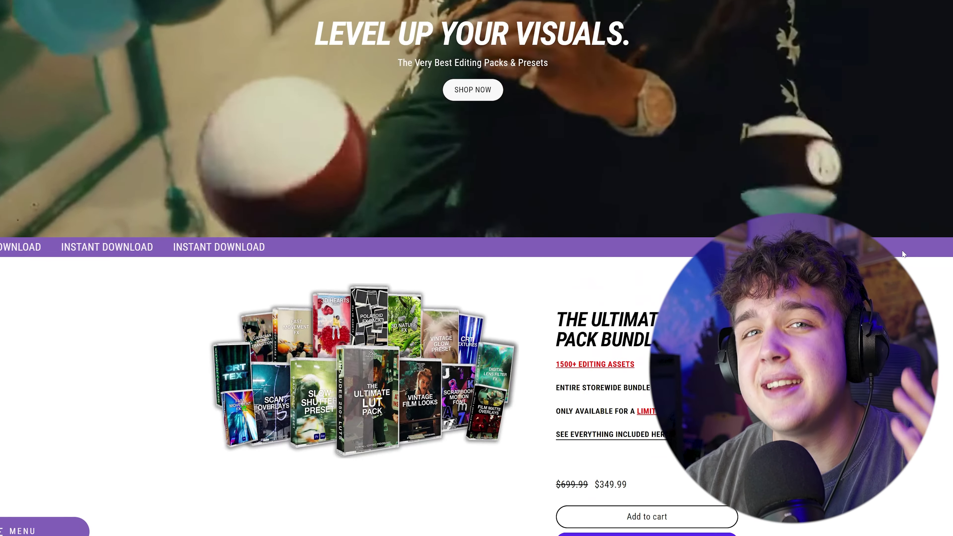
{"action": "scroll", "coordinate": [904, 255], "scroll_direction": "down", "scroll_amount": 10}
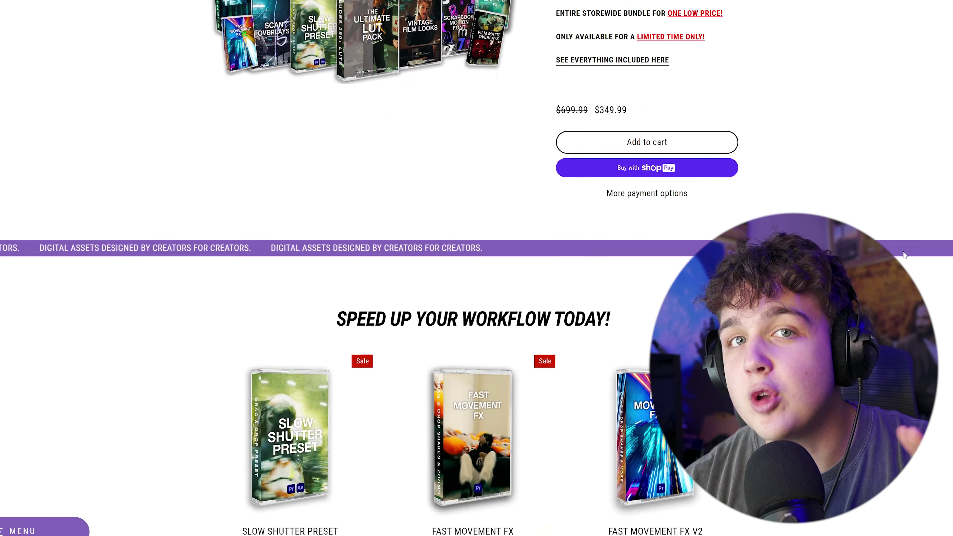
{"action": "scroll", "coordinate": [905, 255], "scroll_direction": "down", "scroll_amount": 4}
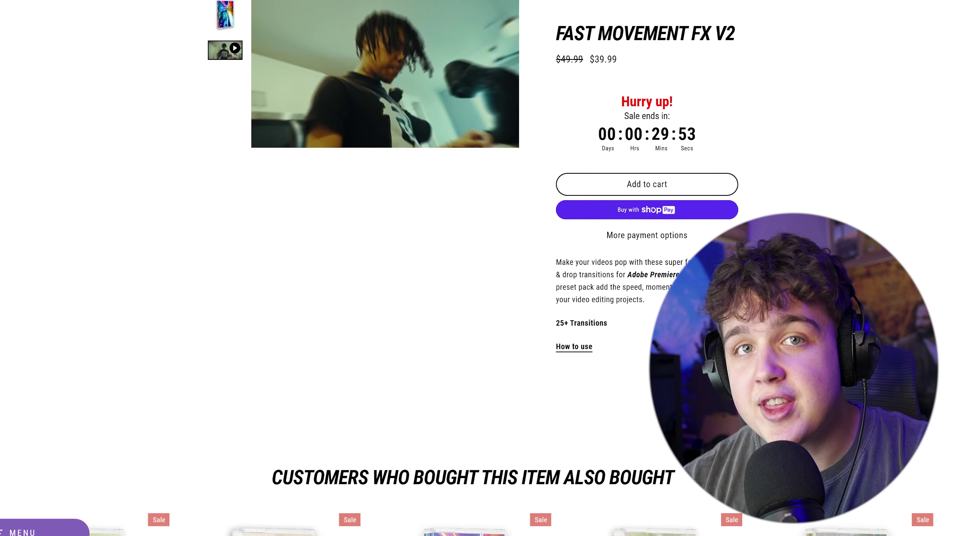
{"action": "scroll", "coordinate": [950, 281], "scroll_direction": "down", "scroll_amount": 7}
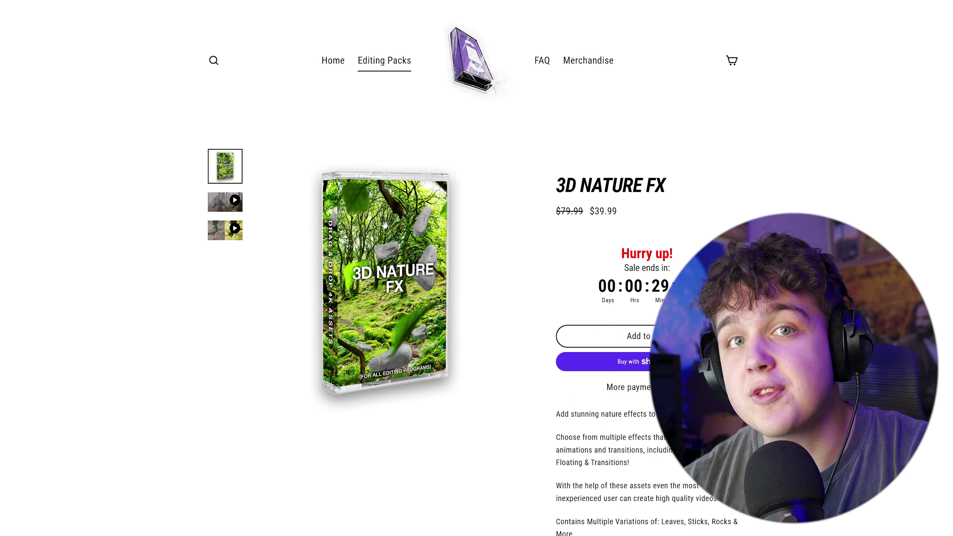
Step: Preview the 3D Nature FX video and LUT pack comparison, then play the Fast Movement FX V2 video
{"action": "left_click", "coordinate": [219, 213]}
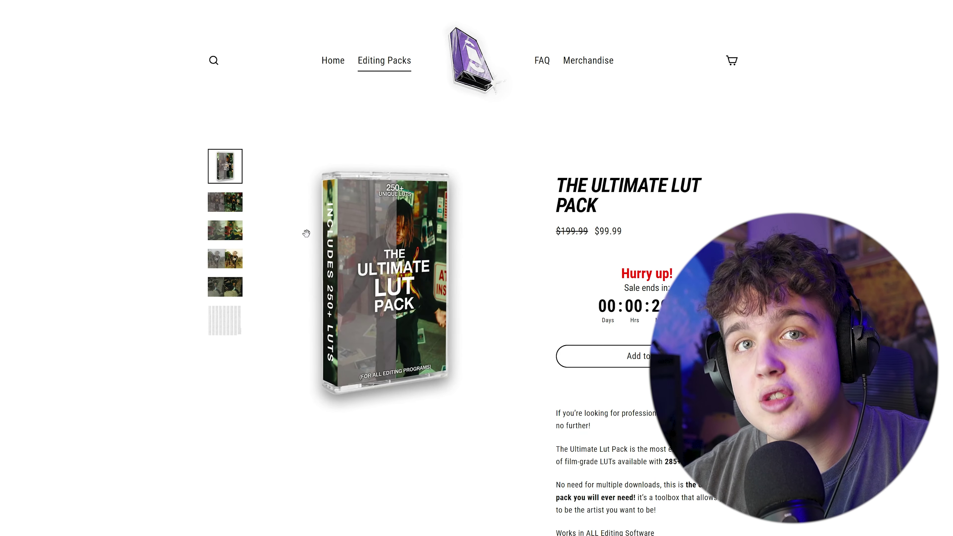
{"action": "left_click", "coordinate": [224, 214]}
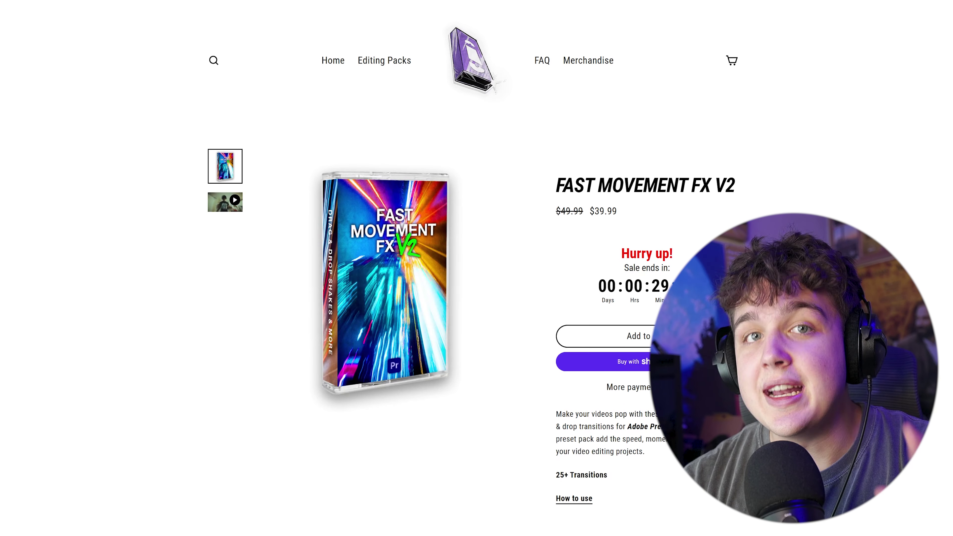
{"action": "left_click", "coordinate": [217, 210]}
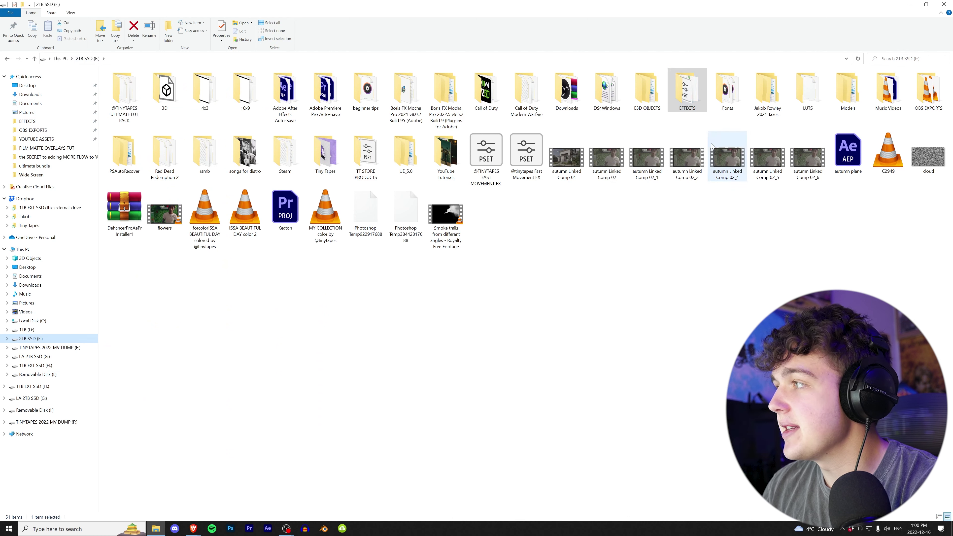
Step: Browse the EFFECTS folder and other pinned Quick access folders, then close that window
{"action": "double_click", "coordinate": [685, 96]}
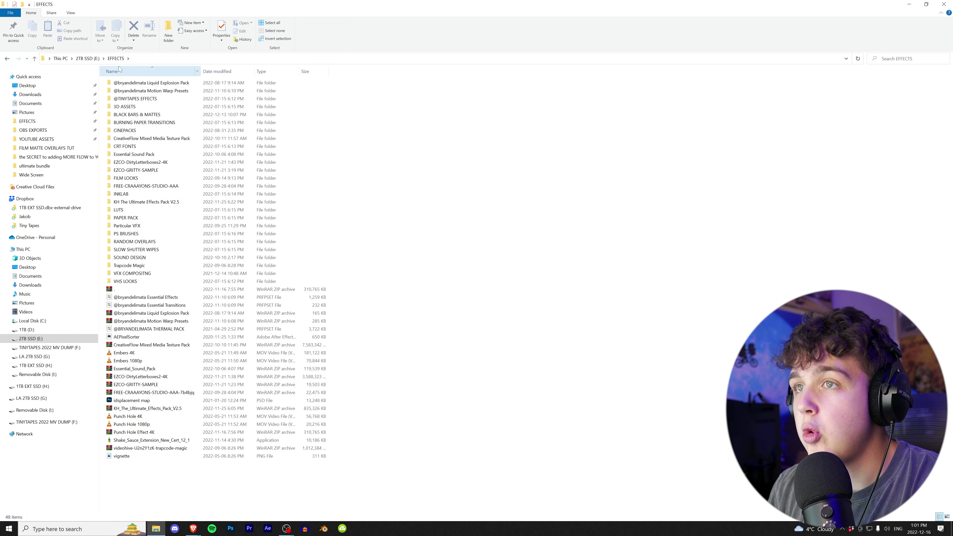
{"action": "left_click", "coordinate": [6, 60]}
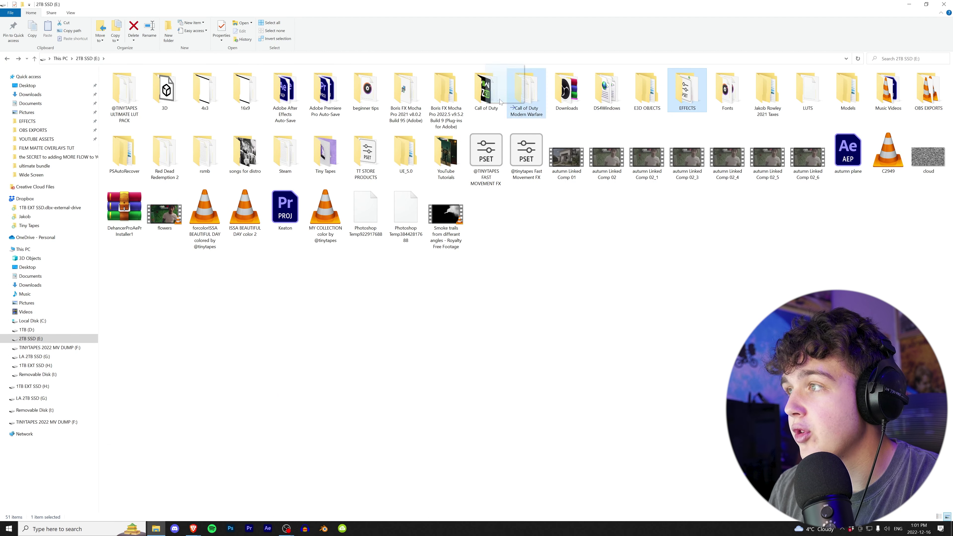
{"action": "left_click", "coordinate": [67, 121]}
{"action": "left_click", "coordinate": [75, 130]}
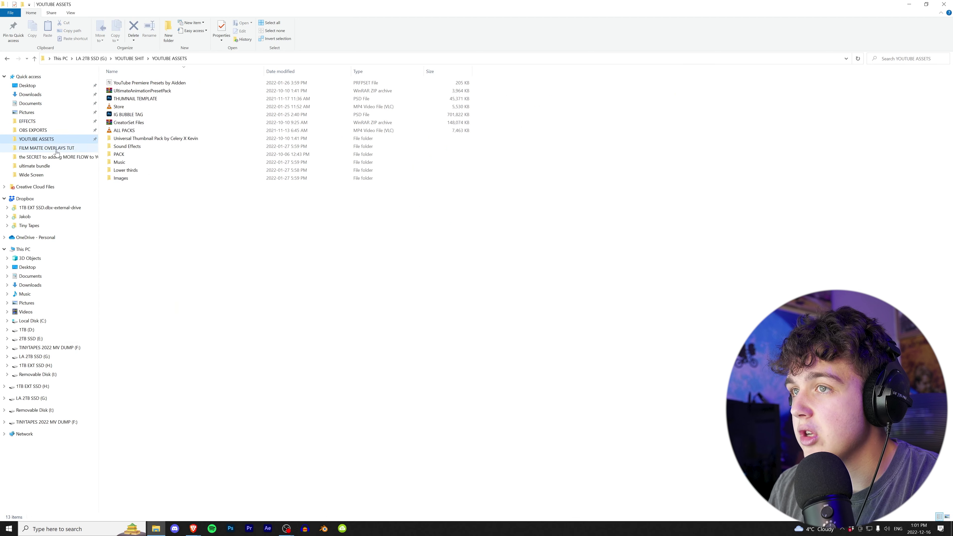
{"action": "left_click", "coordinate": [83, 121]}
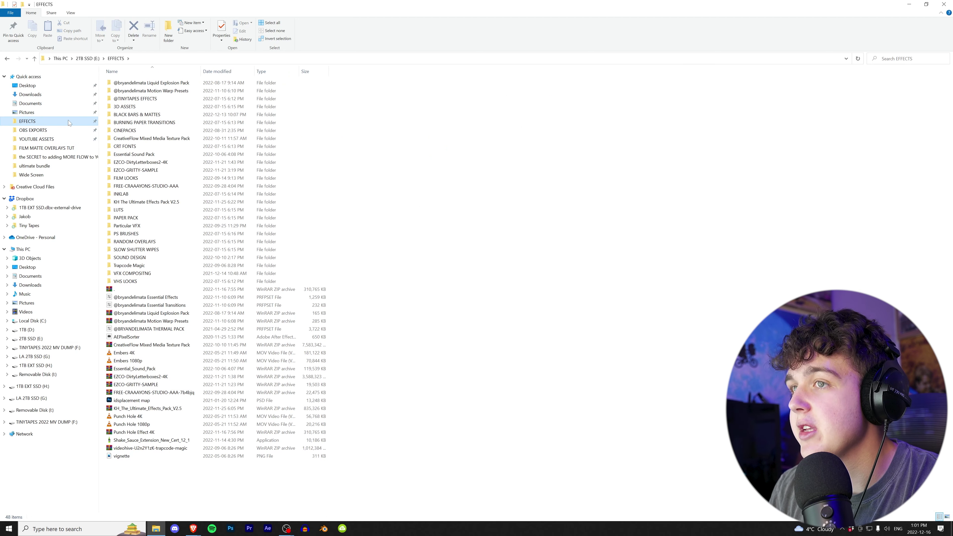
{"action": "key", "text": "ctrl+w"}
Step: In a fresh File Explorer window, go to the OBS EXPORTS folder
{"action": "key", "text": "super+e"}
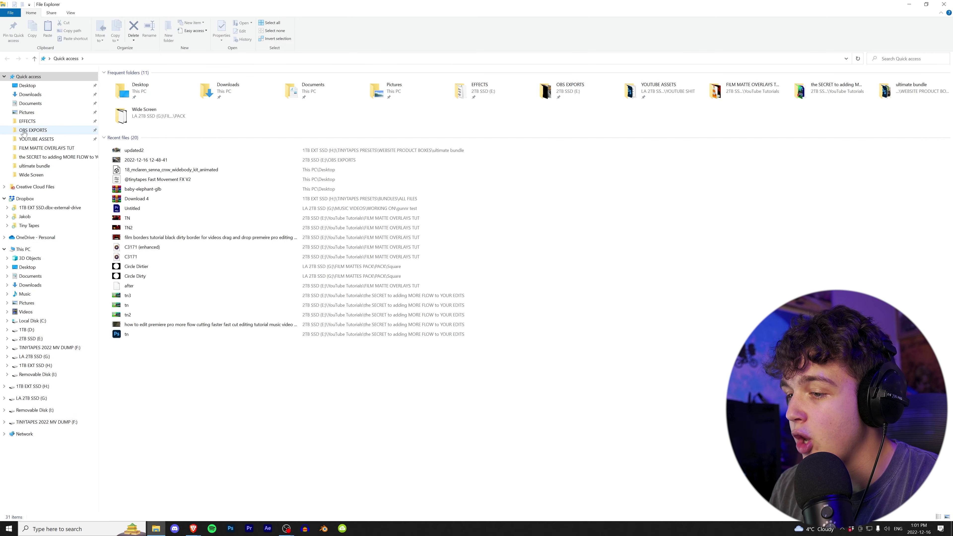
{"action": "left_click", "coordinate": [27, 121]}
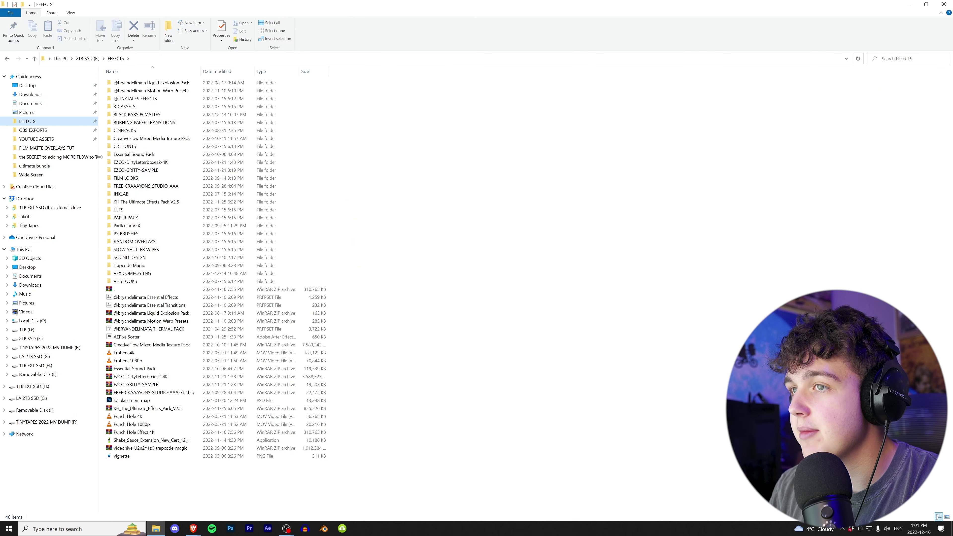
{"action": "left_click", "coordinate": [33, 131]}
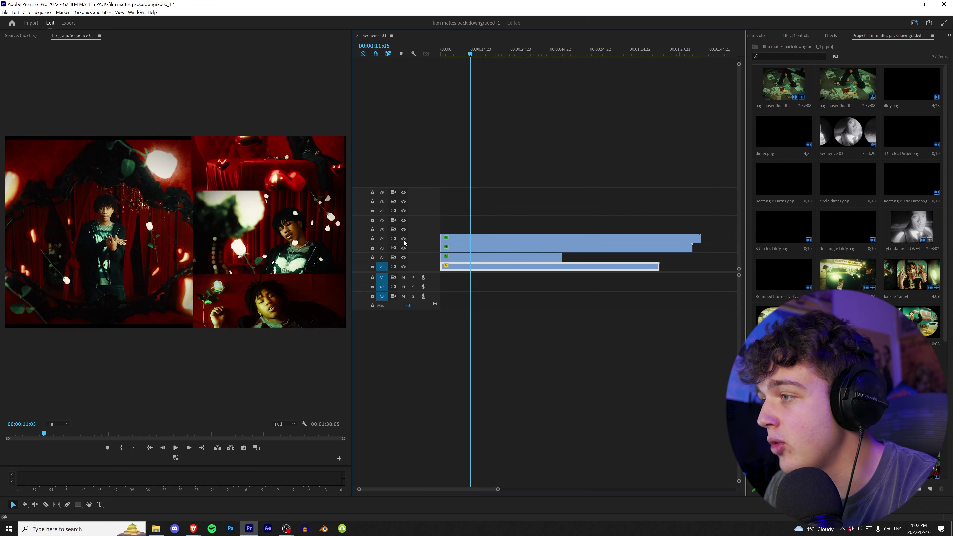
Step: Briefly hide and reshow tracks V3, V2 and V1 to identify each panel
{"action": "left_click", "coordinate": [404, 249]}
{"action": "left_click", "coordinate": [404, 249]}
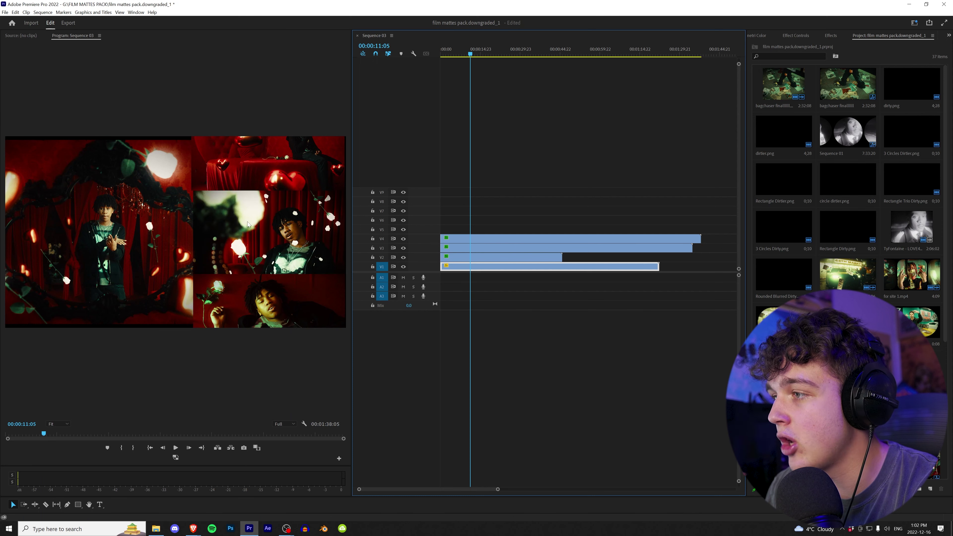
{"action": "left_click", "coordinate": [403, 260]}
{"action": "left_click", "coordinate": [404, 260]}
{"action": "left_click", "coordinate": [404, 267]}
{"action": "left_click", "coordinate": [404, 266]}
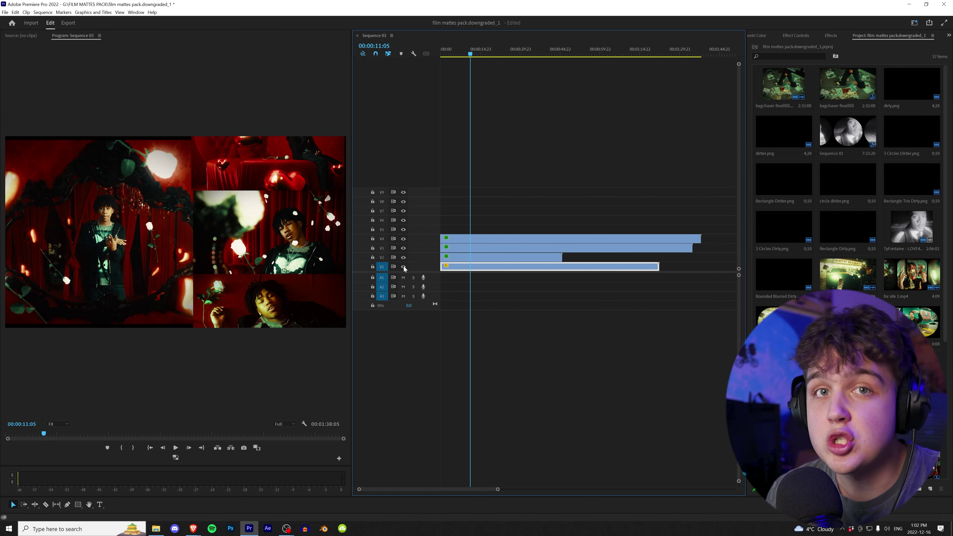
Step: Hide all four video tracks V4–V1, then make them visible again
{"action": "left_click", "coordinate": [404, 238]}
{"action": "left_click", "coordinate": [403, 248]}
{"action": "left_click", "coordinate": [403, 257]}
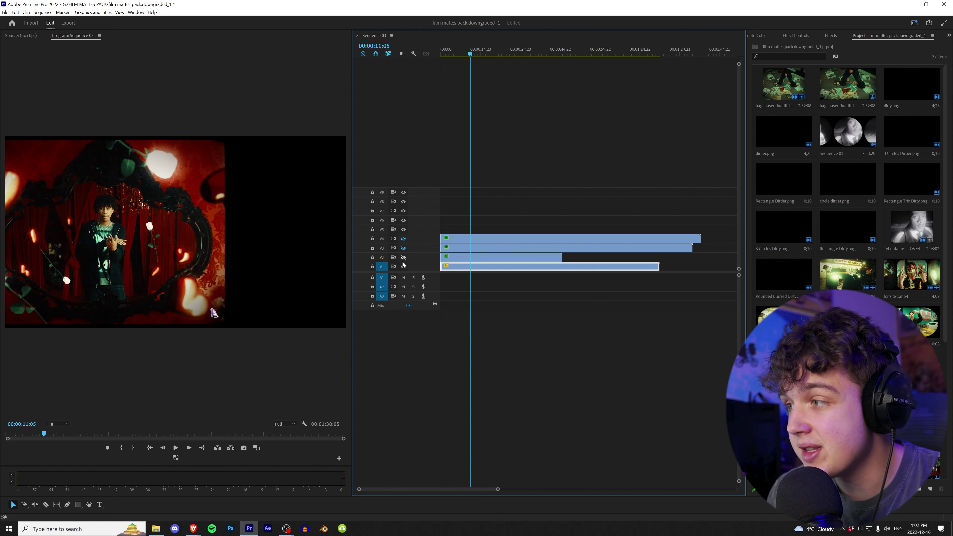
{"action": "left_click", "coordinate": [403, 267]}
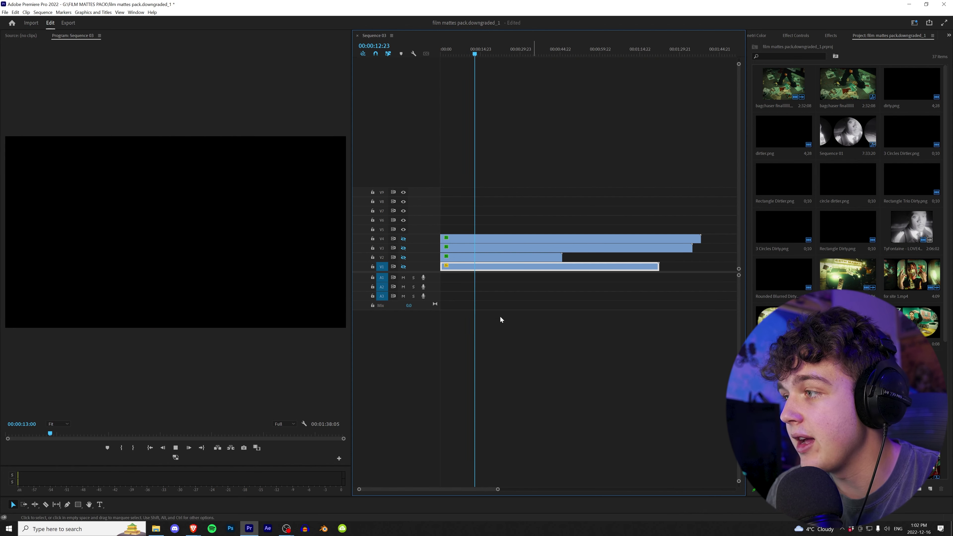
{"action": "left_click", "coordinate": [404, 239]}
{"action": "left_click", "coordinate": [404, 248]}
{"action": "left_click", "coordinate": [403, 257]}
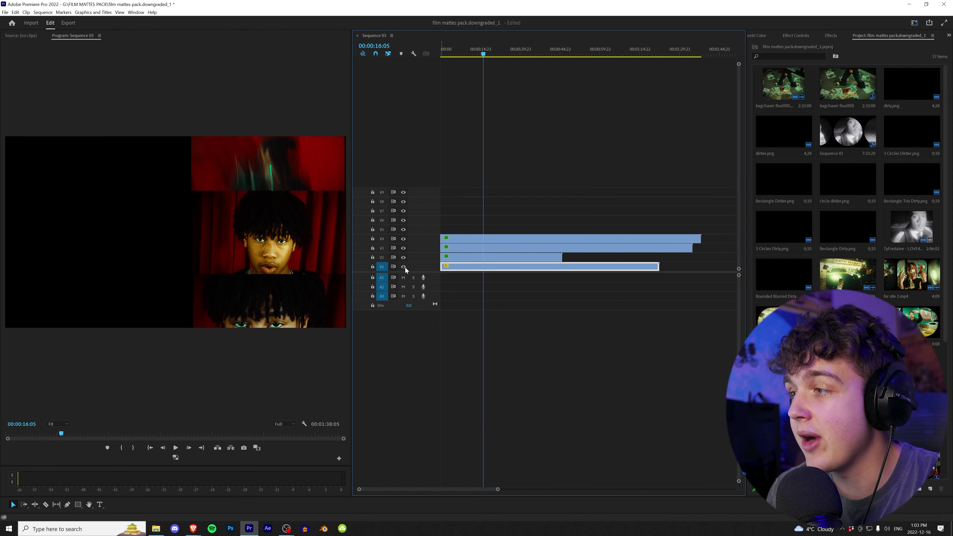
{"action": "left_click", "coordinate": [403, 266]}
Step: Disable the V4 clip via its context menu and test toggling it with Shift+E
{"action": "left_click", "coordinate": [488, 242]}
{"action": "right_click", "coordinate": [503, 242]}
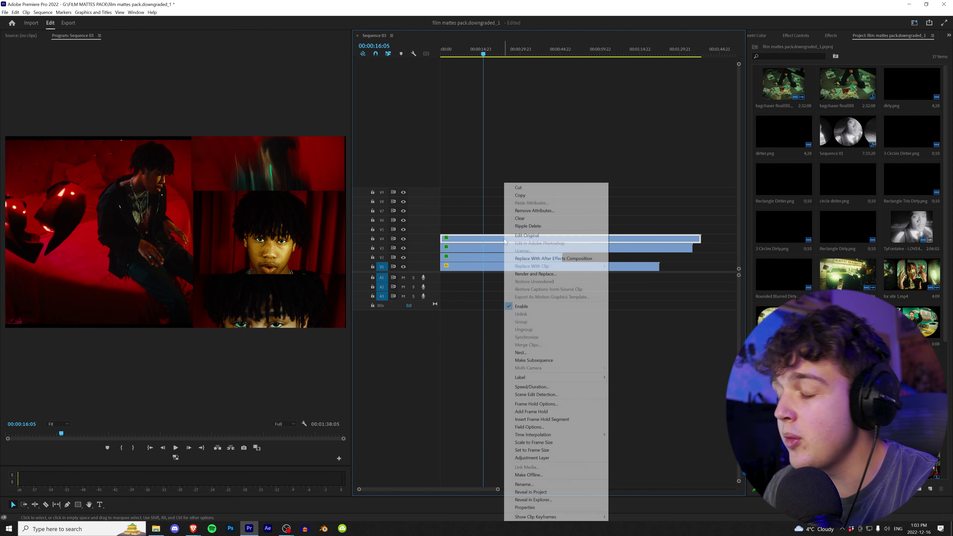
{"action": "left_click", "coordinate": [533, 307]}
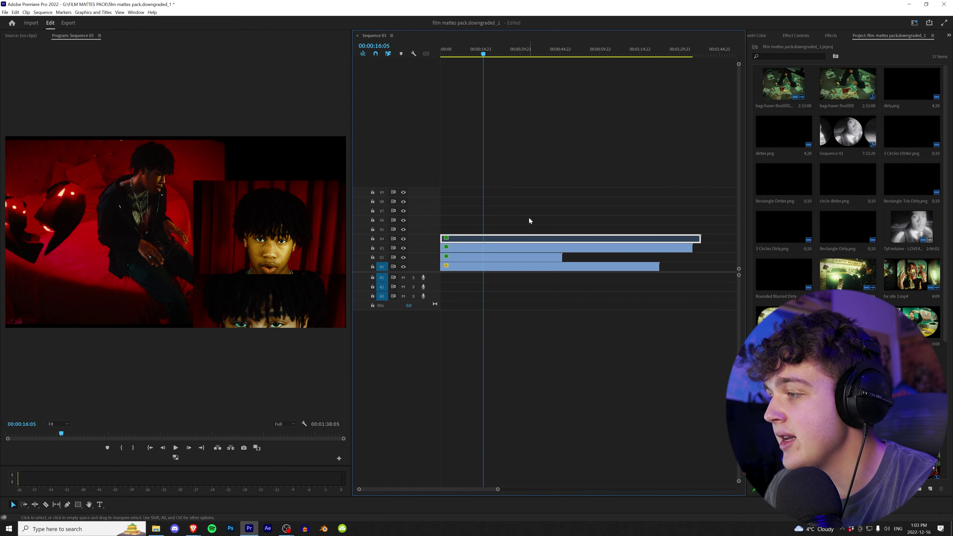
{"action": "key", "text": "shift+e"}
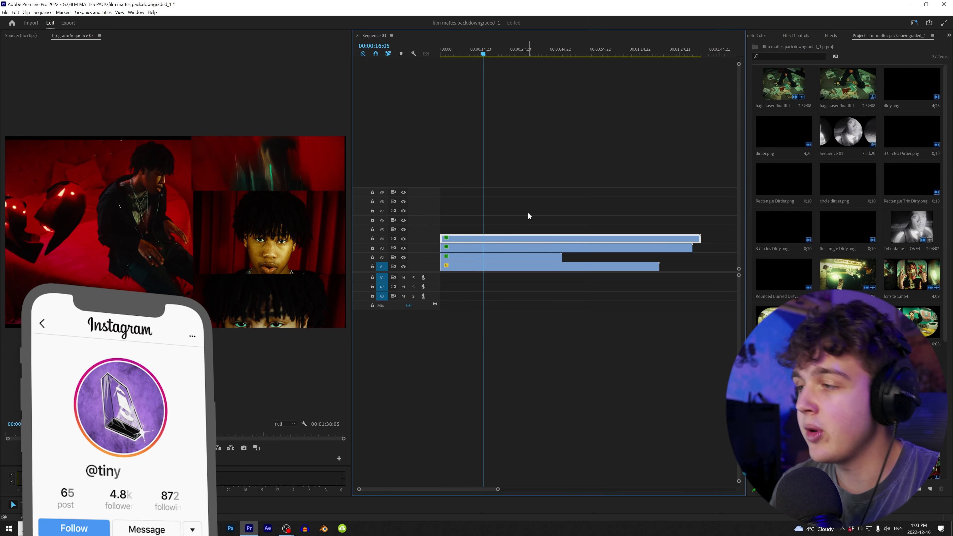
{"action": "key", "text": "shift+e"}
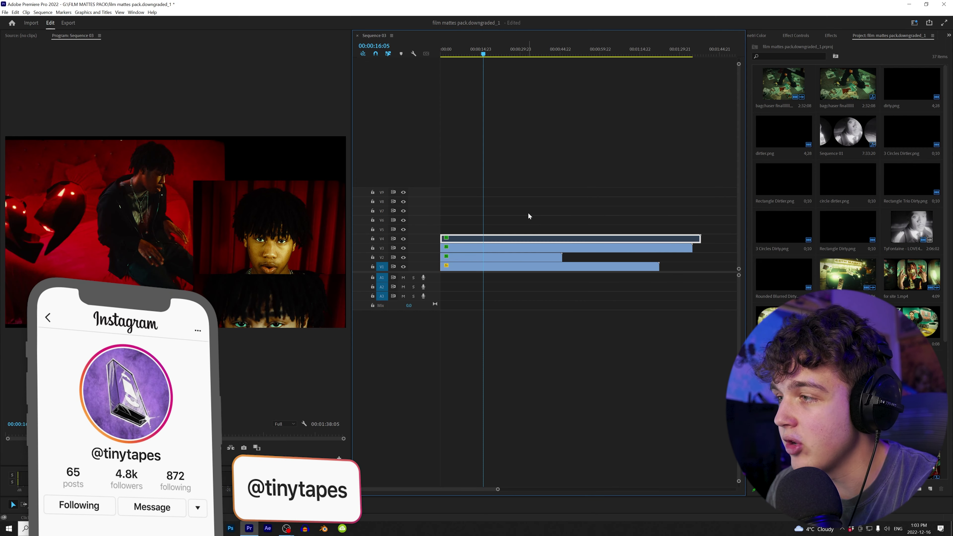
Step: Toggle the V3, V2 and V1 clips on and off with Shift+E
{"action": "left_click", "coordinate": [513, 249]}
{"action": "key", "text": "shift+e"}
{"action": "left_click", "coordinate": [509, 258]}
{"action": "key", "text": "shift+e"}
{"action": "left_click", "coordinate": [508, 266]}
{"action": "key", "text": "shift+e"}
{"action": "left_click", "coordinate": [504, 239]}
{"action": "key", "text": "shift+e"}
{"action": "left_click", "coordinate": [500, 248]}
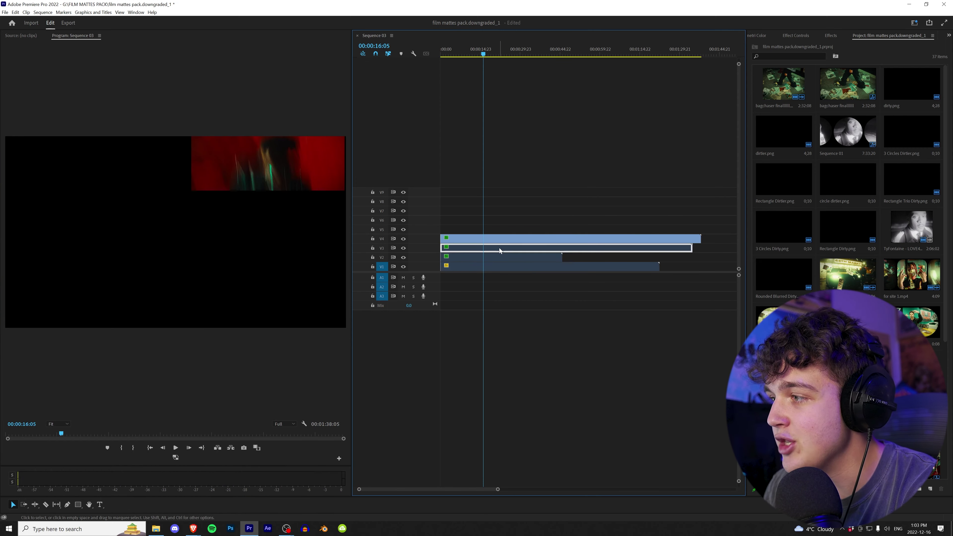
{"action": "key", "text": "shift+e"}
{"action": "key", "text": "shift+e"}
{"action": "key", "text": "shift+e"}
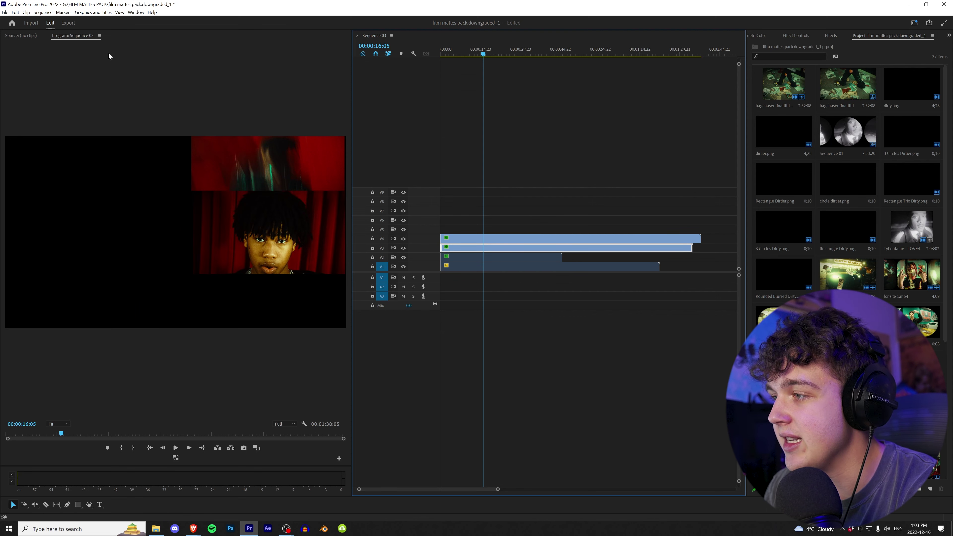
{"action": "left_click", "coordinate": [15, 12]}
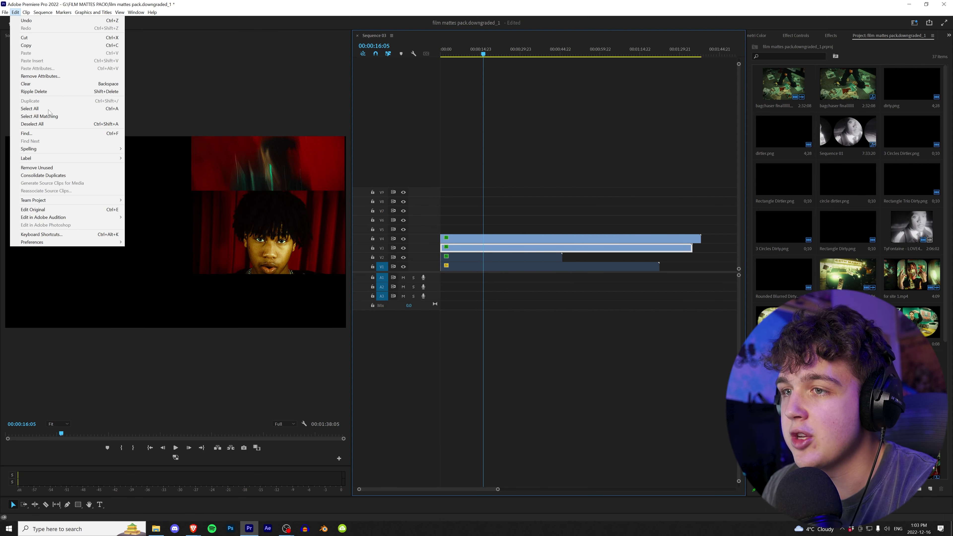
Step: Look up the clip Enable command's shortcut in Keyboard Shortcuts and confirm the settings
{"action": "left_click", "coordinate": [52, 235]}
{"action": "type", "text": "enable"}
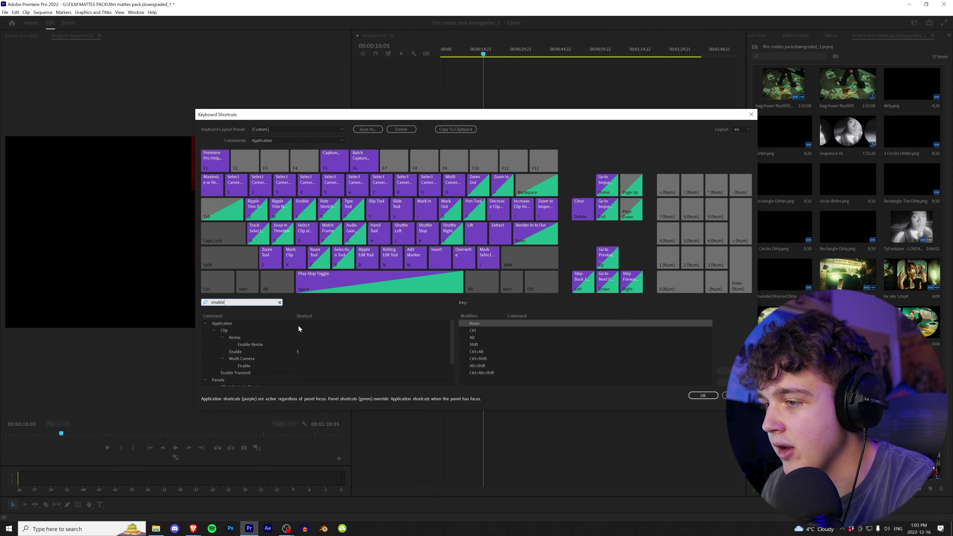
{"action": "left_click", "coordinate": [298, 352]}
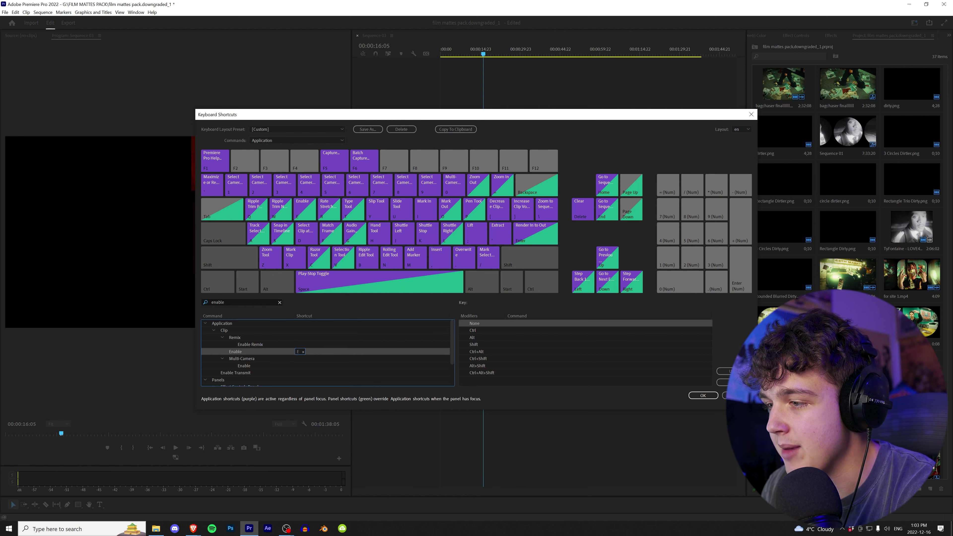
{"action": "left_click", "coordinate": [706, 396]}
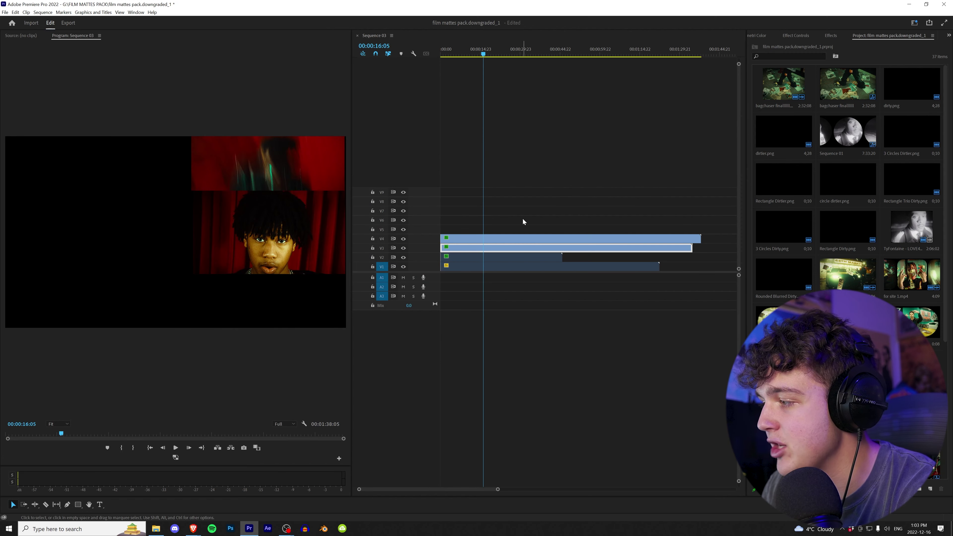
Step: Toggle the stacked clips with the E shortcut, bringing the V2 clip back on
{"action": "left_click", "coordinate": [517, 244]}
{"action": "key", "text": "e"}
{"action": "left_click", "coordinate": [513, 247]}
{"action": "key", "text": "e"}
{"action": "key", "text": "ctrl+z"}
{"action": "key", "text": "ctrl+z"}
Step: Select the V1 clip and choose Replace With After Effects Composition
{"action": "left_click", "coordinate": [499, 256]}
{"action": "key", "text": "e"}
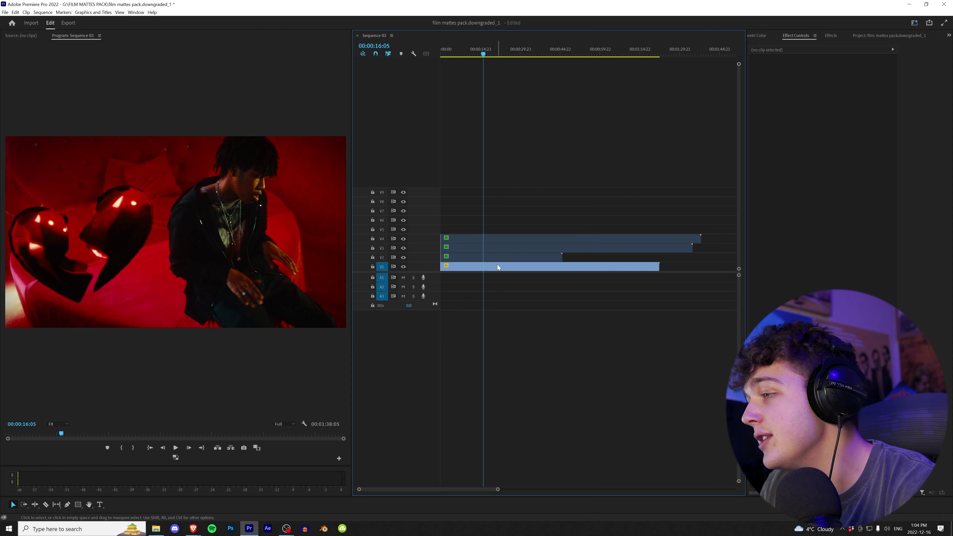
{"action": "left_click", "coordinate": [497, 267]}
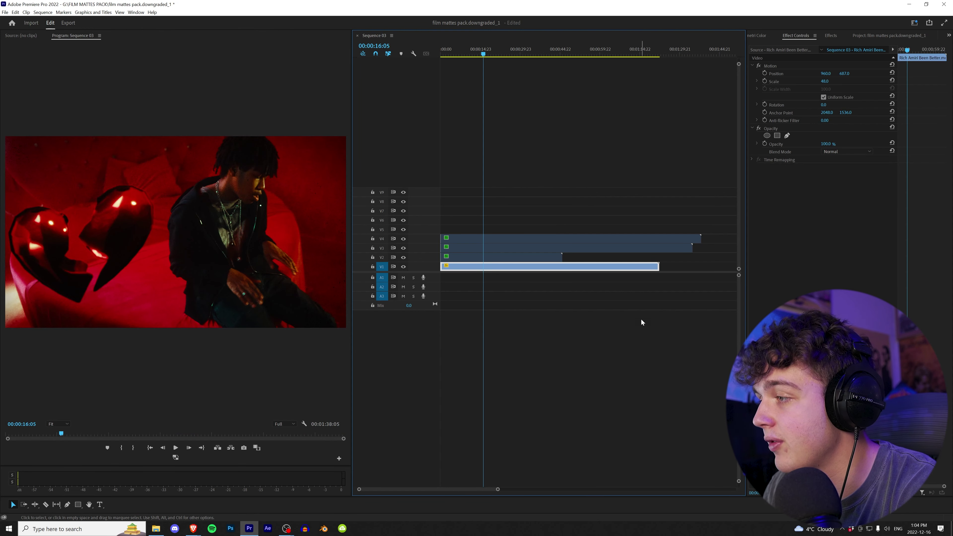
{"action": "right_click", "coordinate": [531, 266]}
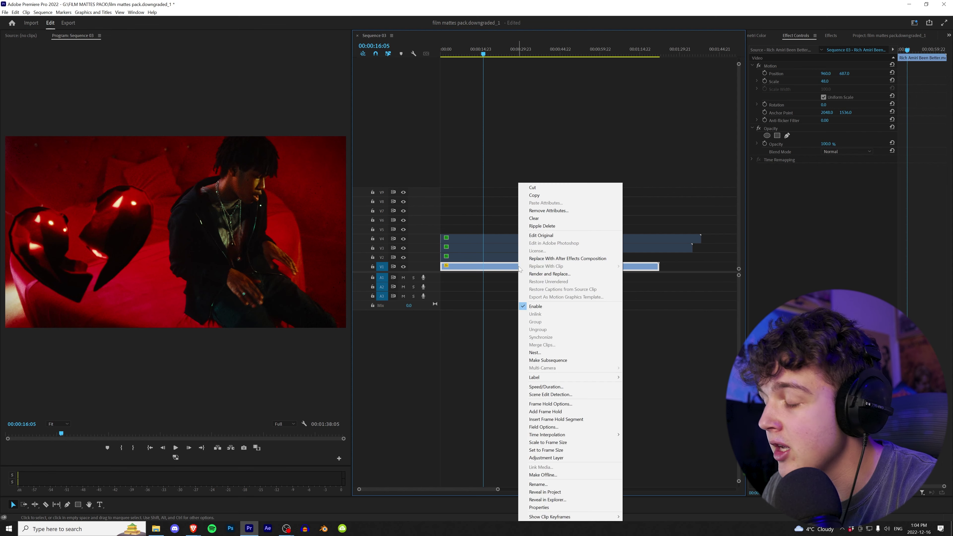
{"action": "left_click", "coordinate": [560, 262]}
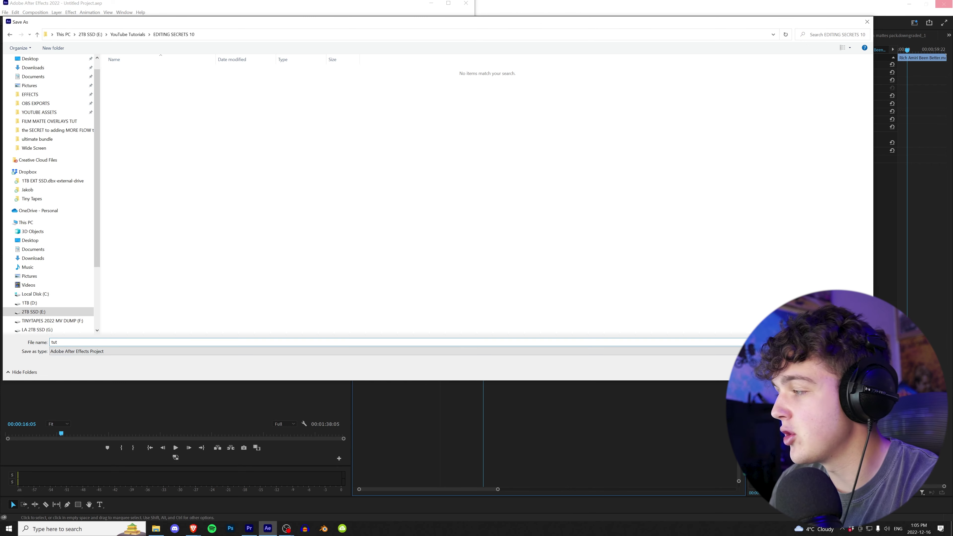
Step: Save the project as tut.aep, maximize After Effects, and scrub through the linked composition
{"action": "key", "text": "Return"}
{"action": "left_click", "coordinate": [449, 3]}
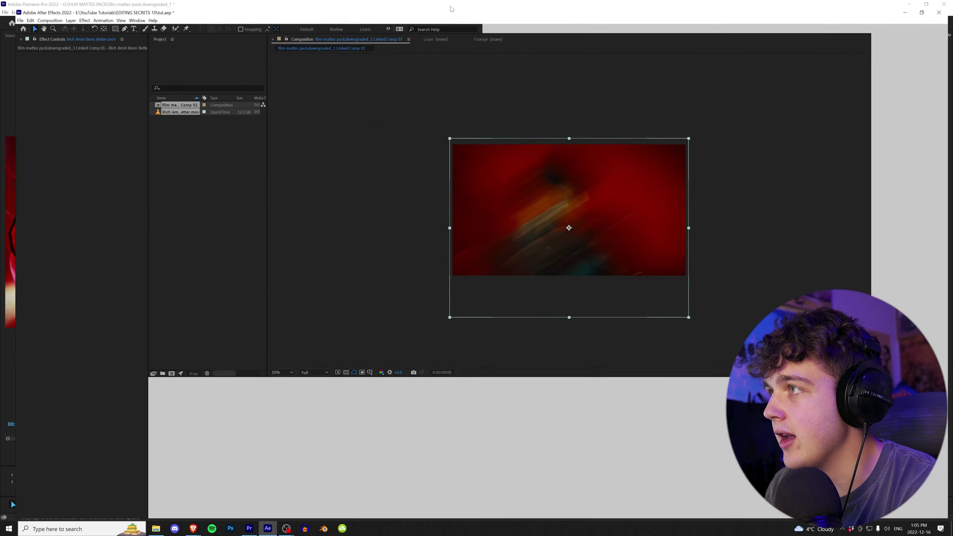
{"action": "left_click_drag", "start_coordinate": [430, 396], "coordinate": [582, 401]}
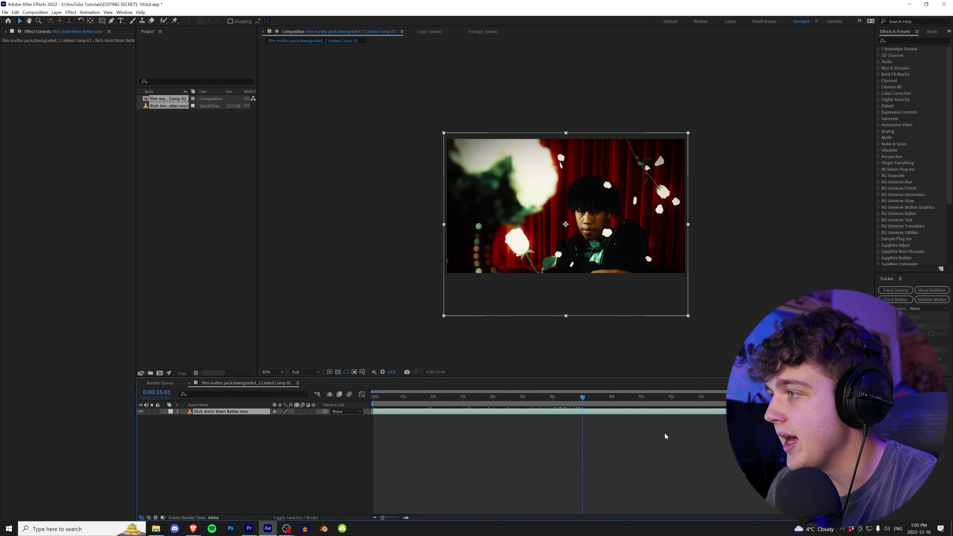
{"action": "left_click", "coordinate": [249, 529]}
{"action": "mouse_move", "coordinate": [484, 53]}
{"action": "left_mouse_down"}
{"action": "mouse_move", "coordinate": [507, 57]}
{"action": "mouse_move", "coordinate": [491, 54]}
{"action": "left_mouse_up"}
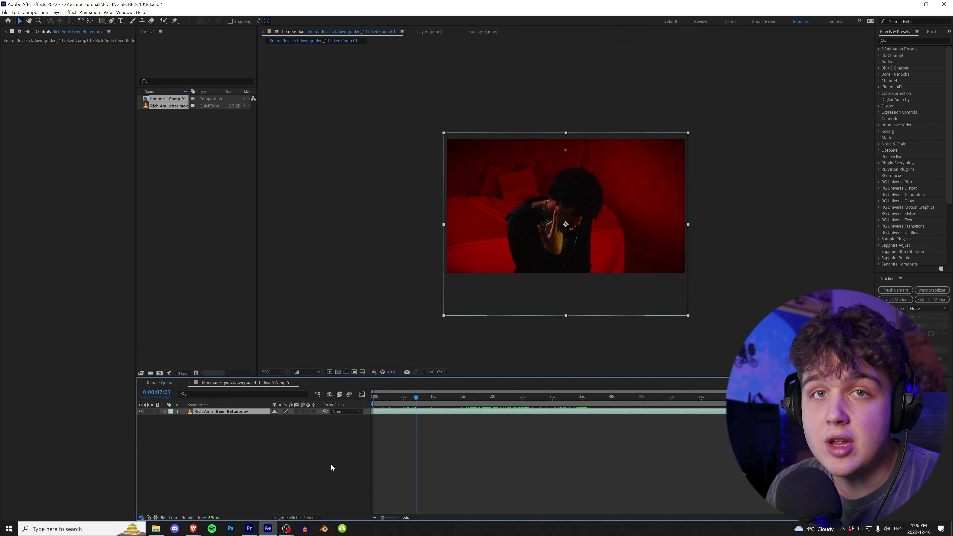
{"action": "left_click", "coordinate": [259, 527]}
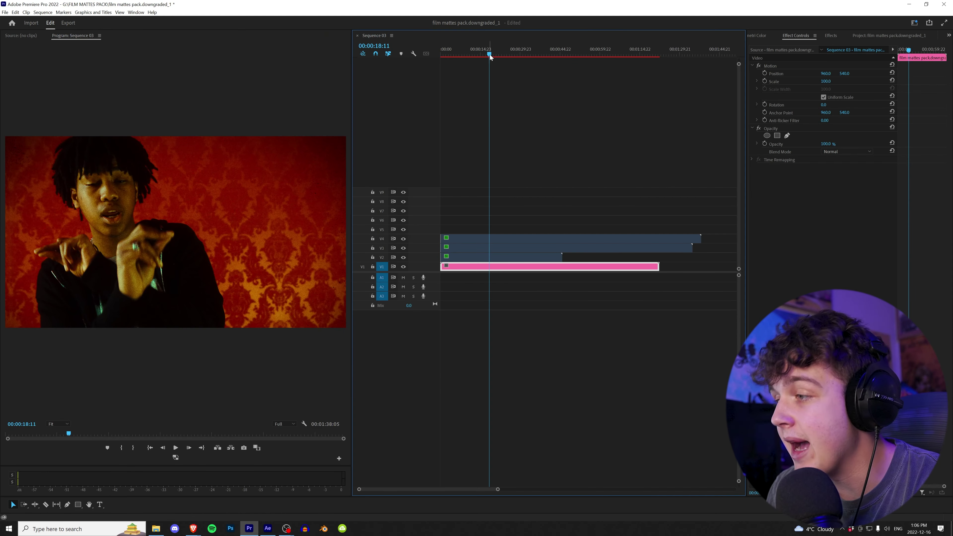
Step: Move the playhead to 00:00:21:00 and disable the linked comp clip on V1 with Shift+E
{"action": "left_click_drag", "start_coordinate": [490, 55], "coordinate": [496, 53]}
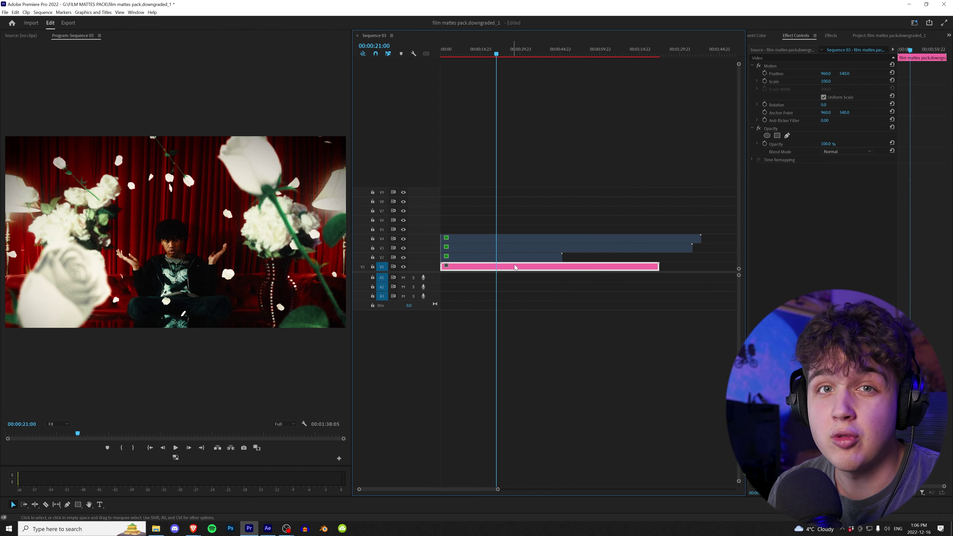
{"action": "key", "text": "shift+e"}
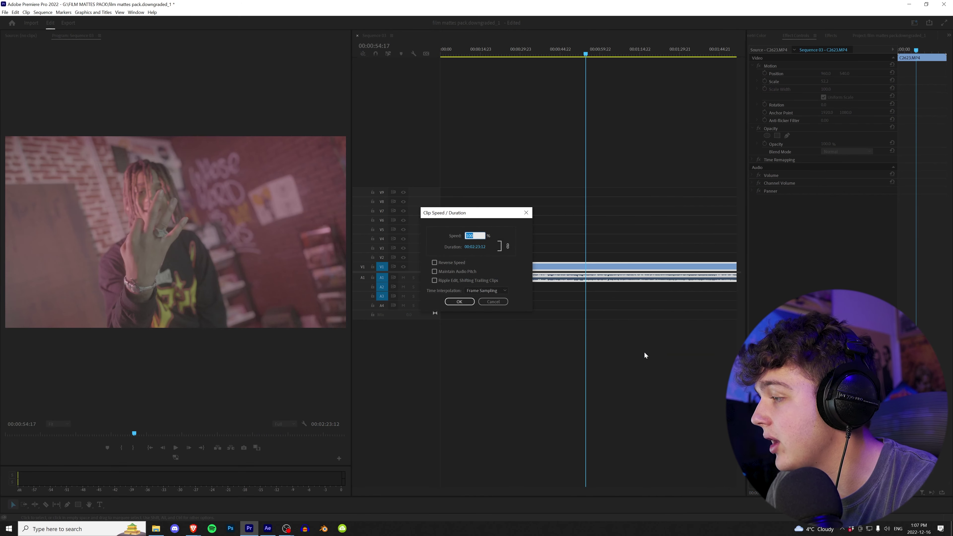
Step: Set the C2623.MP4 clip's speed to 50% and play it back
{"action": "type", "text": "50"}
{"action": "key", "text": "Return"}
{"action": "key", "text": "space"}
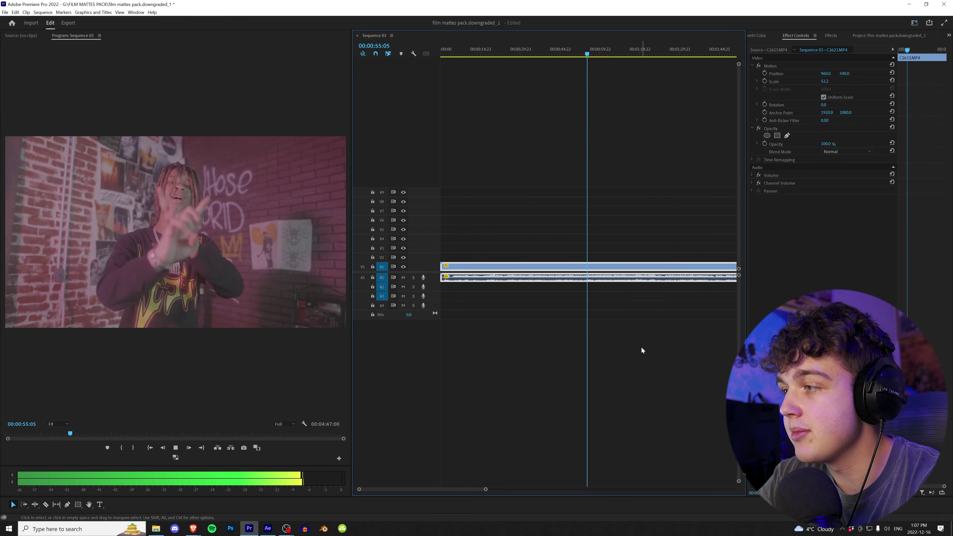
Step: Unlink the clip's audio and delete the A1 audio clip
{"action": "right_click", "coordinate": [612, 278]}
{"action": "left_click", "coordinate": [645, 283]}
{"action": "left_click", "coordinate": [614, 278]}
{"action": "key", "text": "Delete"}
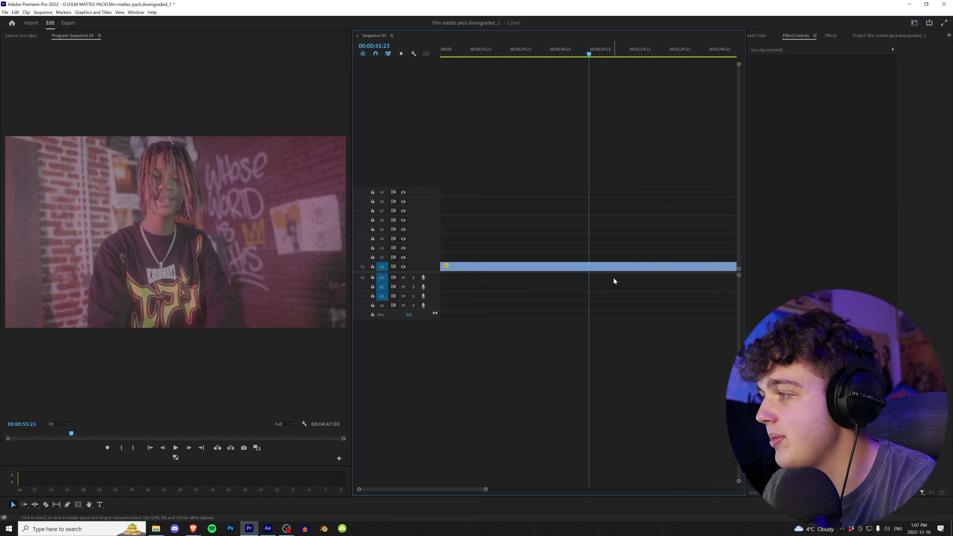
Step: Razor-cut the clip with C and trim it to a roughly two-second section
{"action": "key", "text": "space"}
{"action": "key", "text": "c"}
{"action": "left_click", "coordinate": [606, 267]}
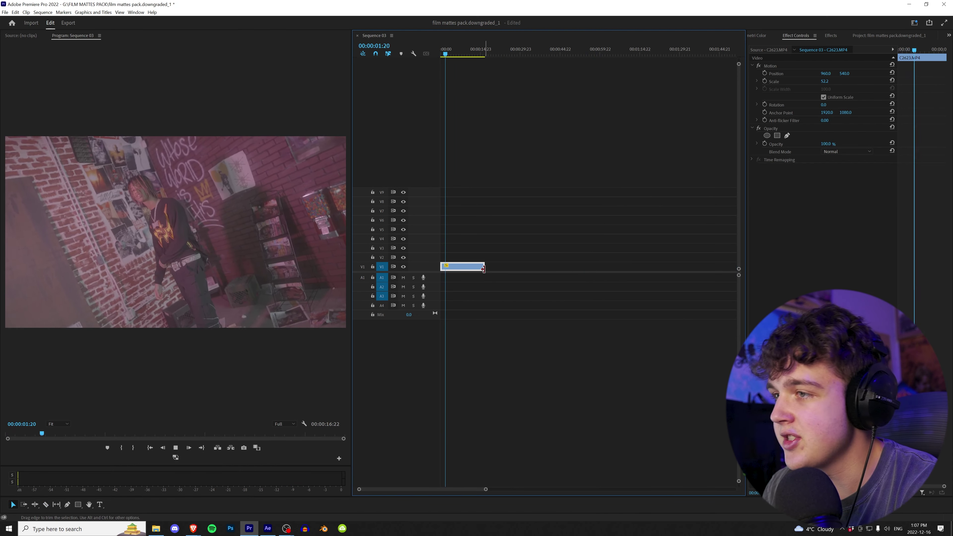
{"action": "left_click_drag", "start_coordinate": [484, 269], "coordinate": [464, 268]}
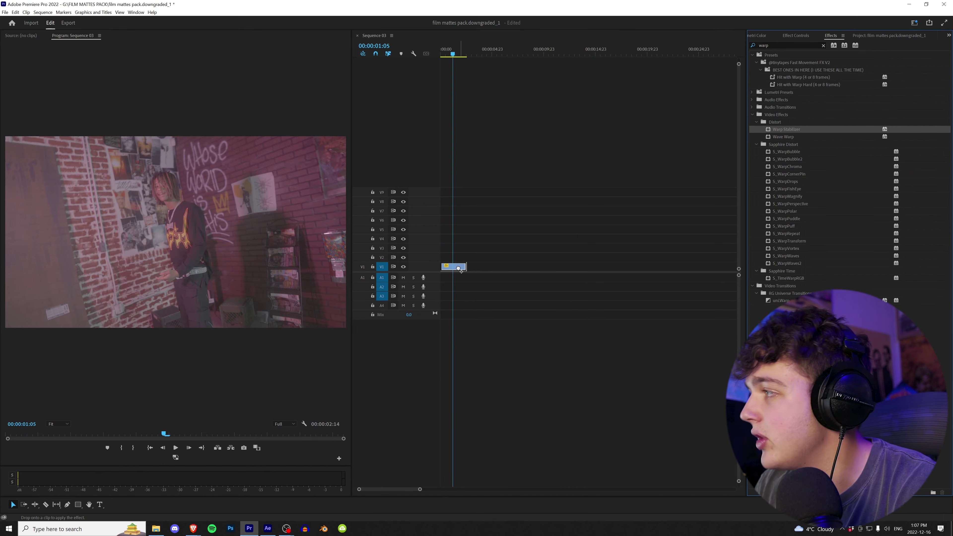
Step: Nest the slowed clip into its own sequence, check it, and return to Sequence 03
{"action": "left_click_drag", "start_coordinate": [458, 268], "coordinate": [459, 268]}
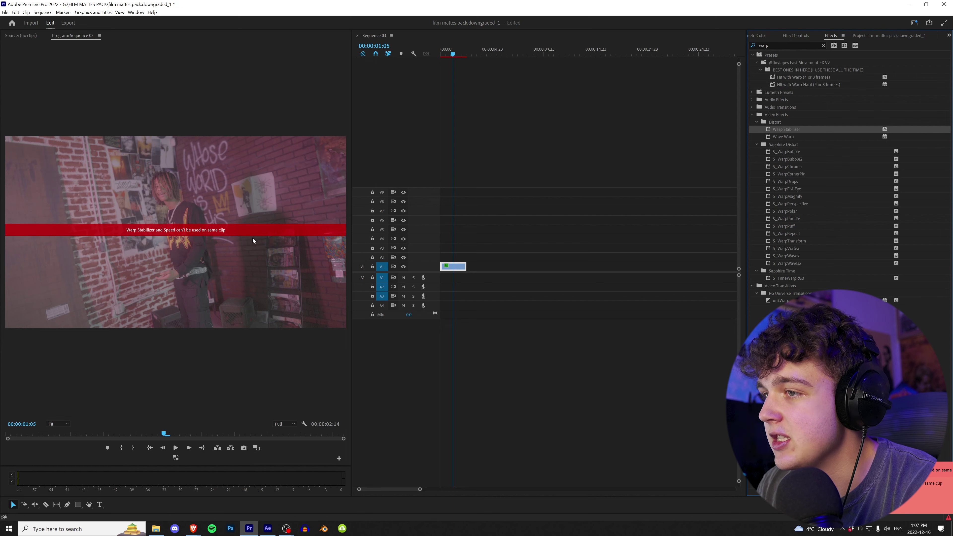
{"action": "right_click", "coordinate": [458, 267]}
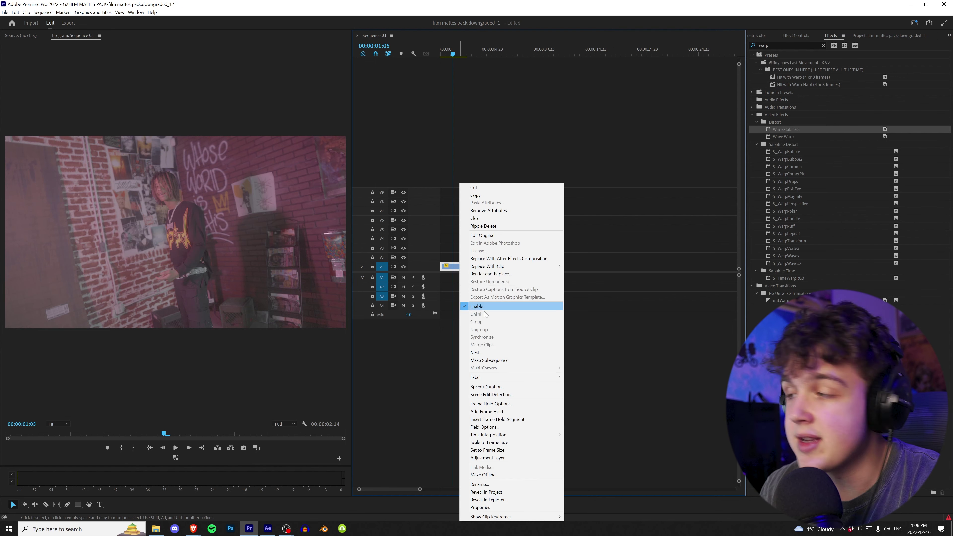
{"action": "left_click", "coordinate": [486, 352]}
{"action": "left_click", "coordinate": [460, 272]}
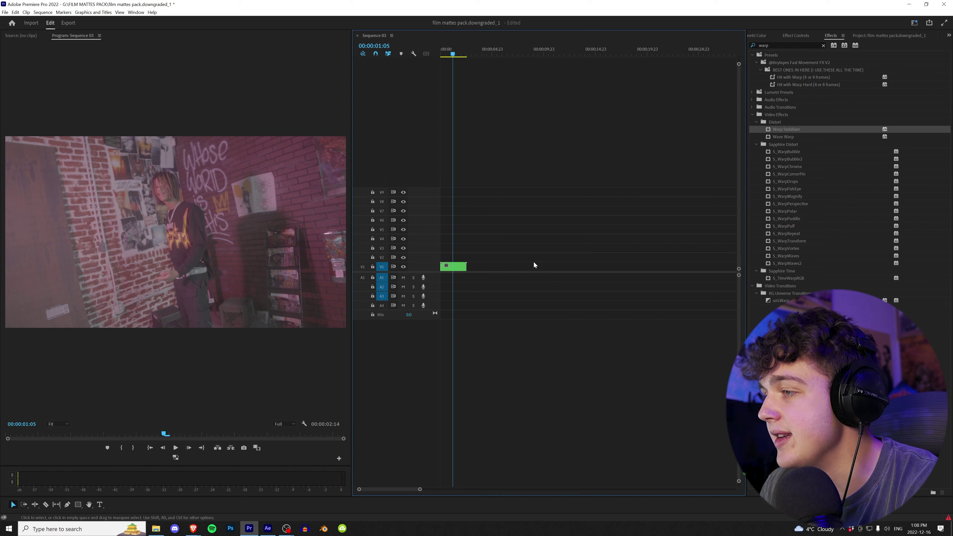
{"action": "double_click", "coordinate": [454, 266]}
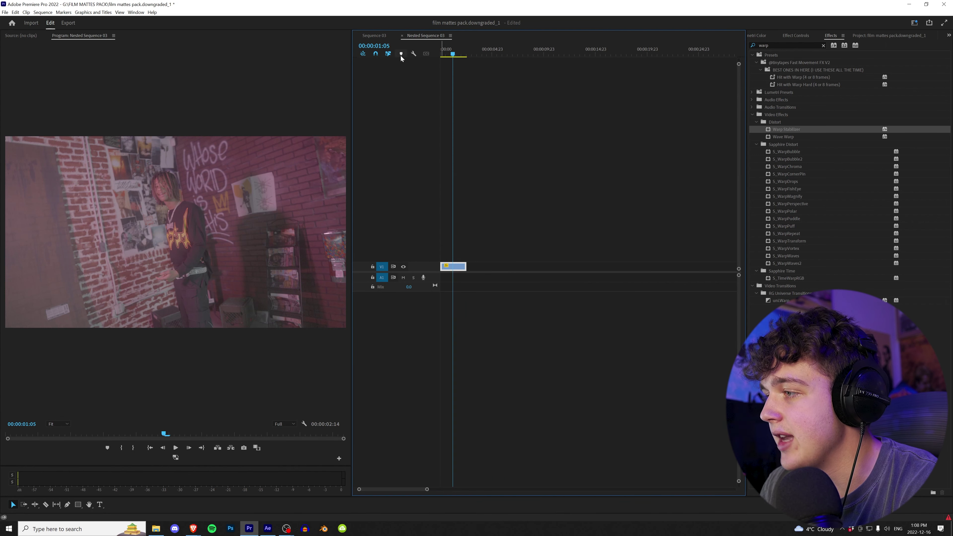
{"action": "left_click", "coordinate": [374, 35]}
Step: Apply Warp Stabilizer to the nested clip, let it analyze, and play back the result
{"action": "left_click_drag", "start_coordinate": [462, 266], "coordinate": [461, 267]}
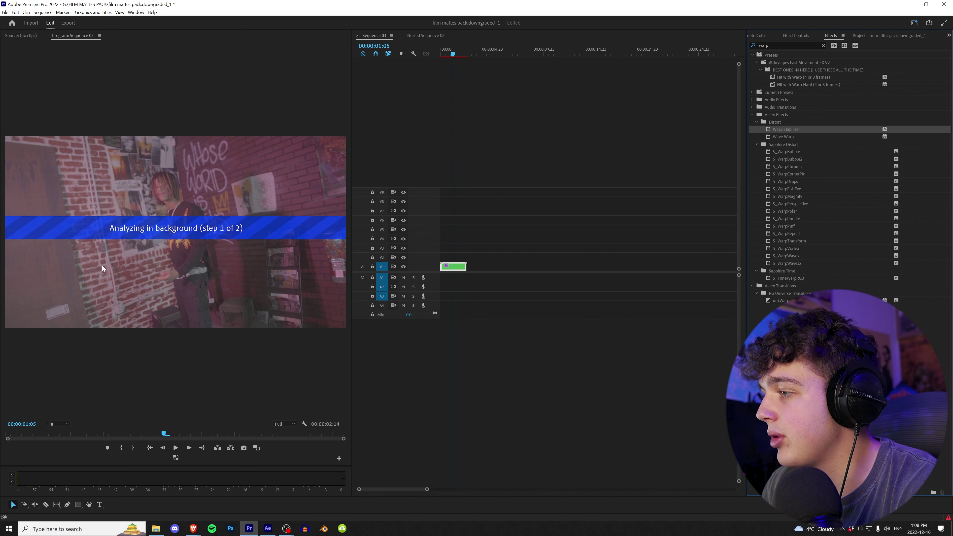
{"action": "left_click", "coordinate": [800, 35]}
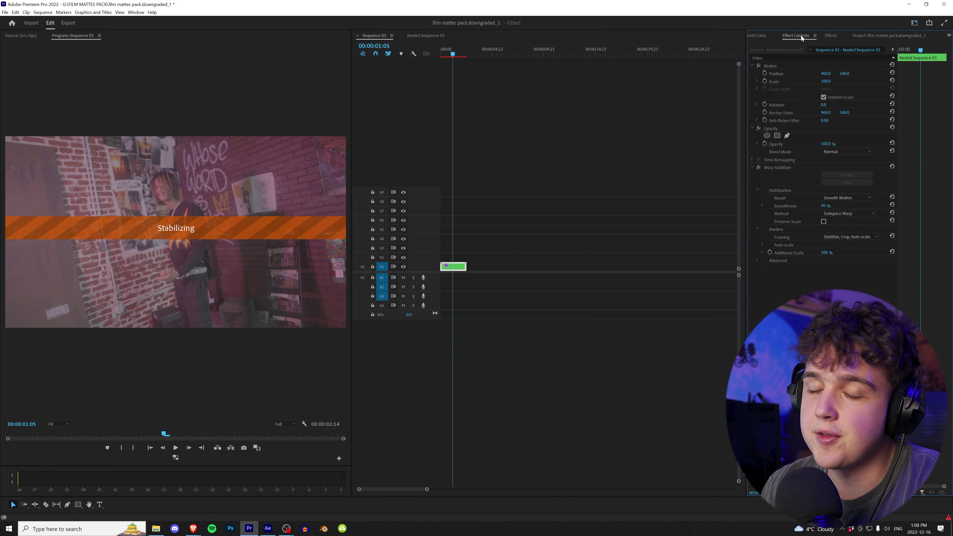
{"action": "left_click_drag", "start_coordinate": [454, 53], "coordinate": [400, 60]}
{"action": "key", "text": "space"}
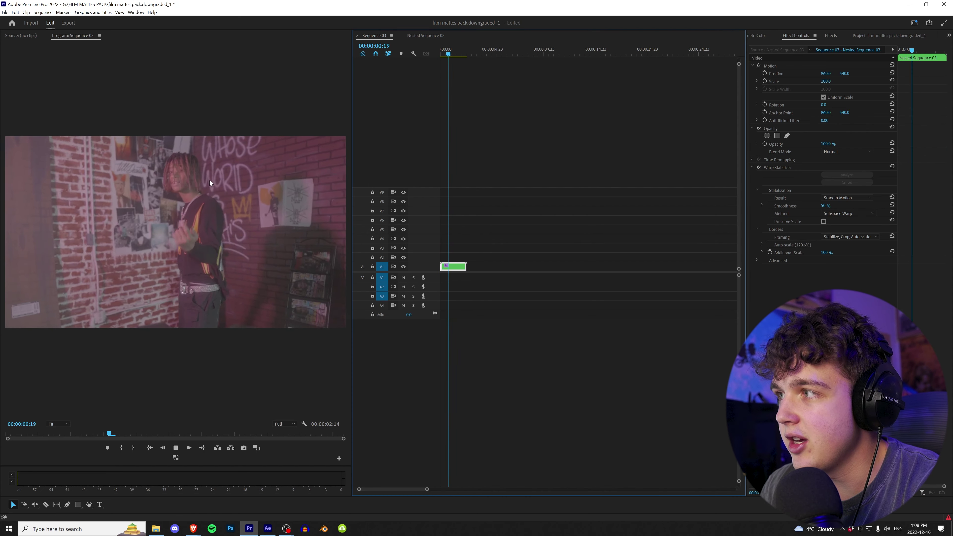
{"action": "double_click", "coordinate": [452, 267]}
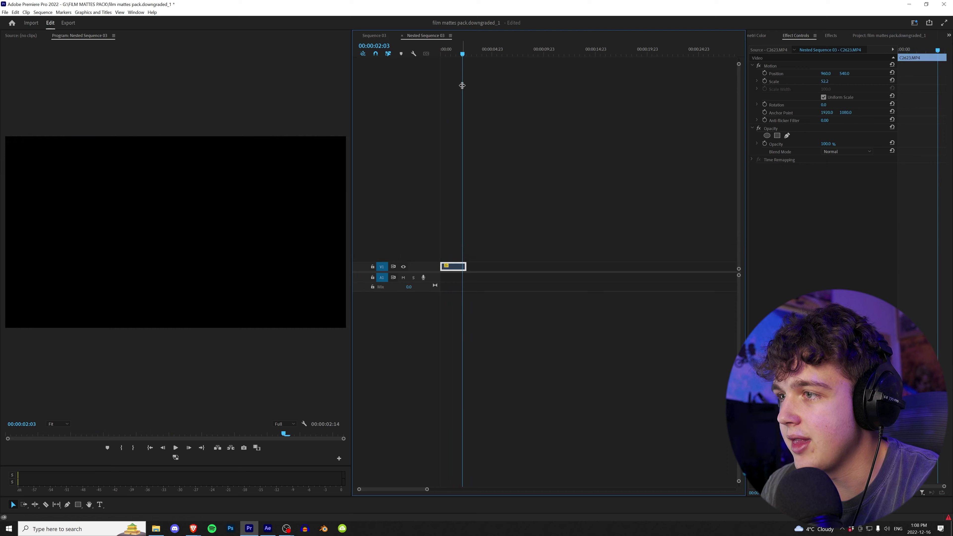
{"action": "key", "text": "space"}
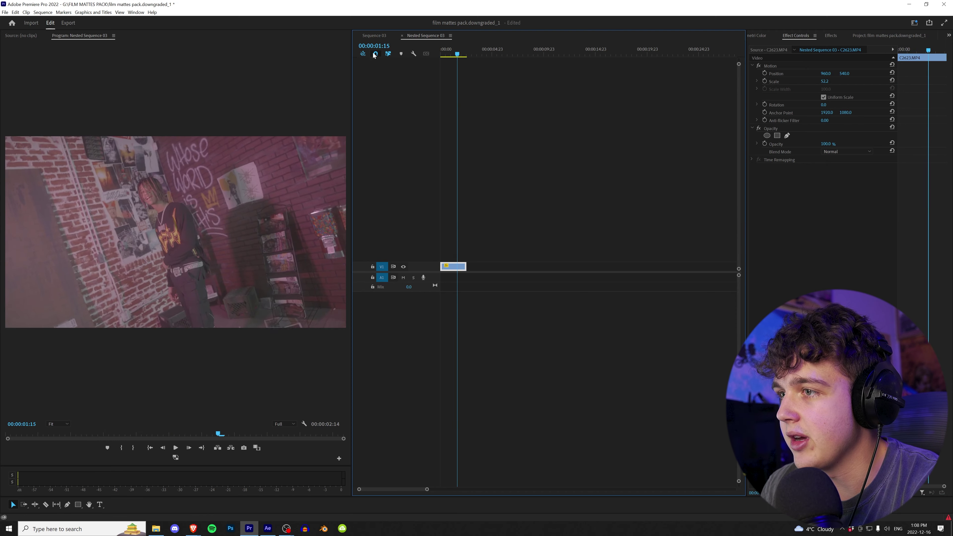
{"action": "key", "text": "space"}
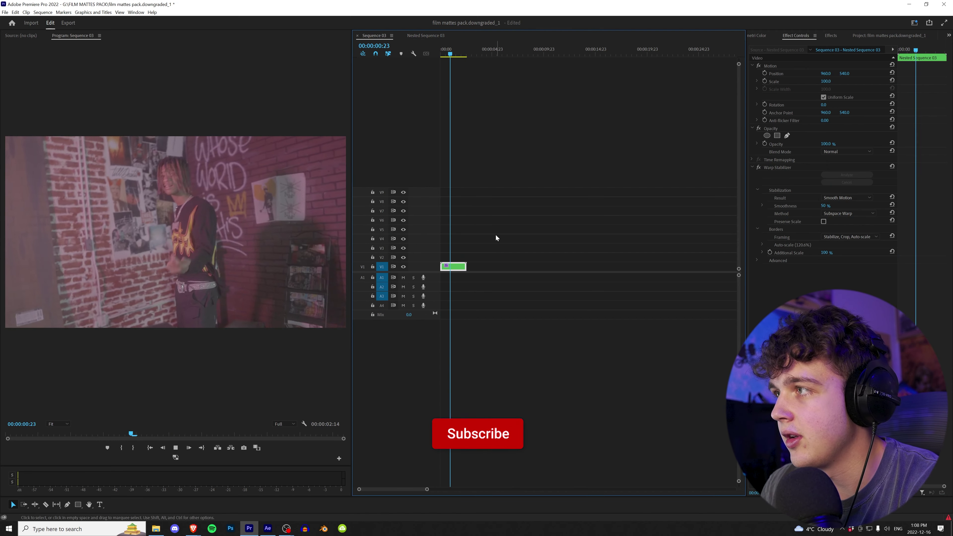
{"action": "key", "text": "space"}
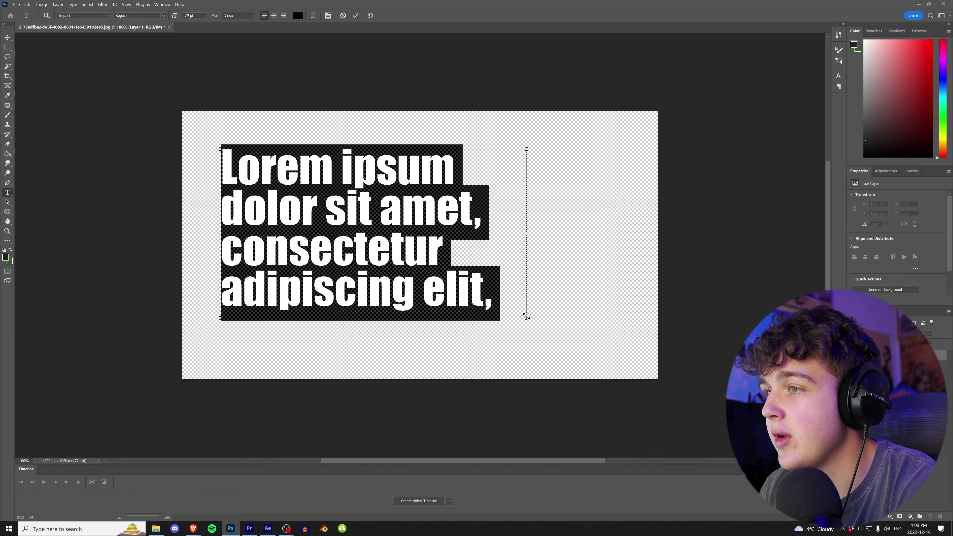
Step: Correct the text to KASHDAMI and restore the three moved KASHDAMI copies
{"action": "type", "text": "KASHIDAMI"}
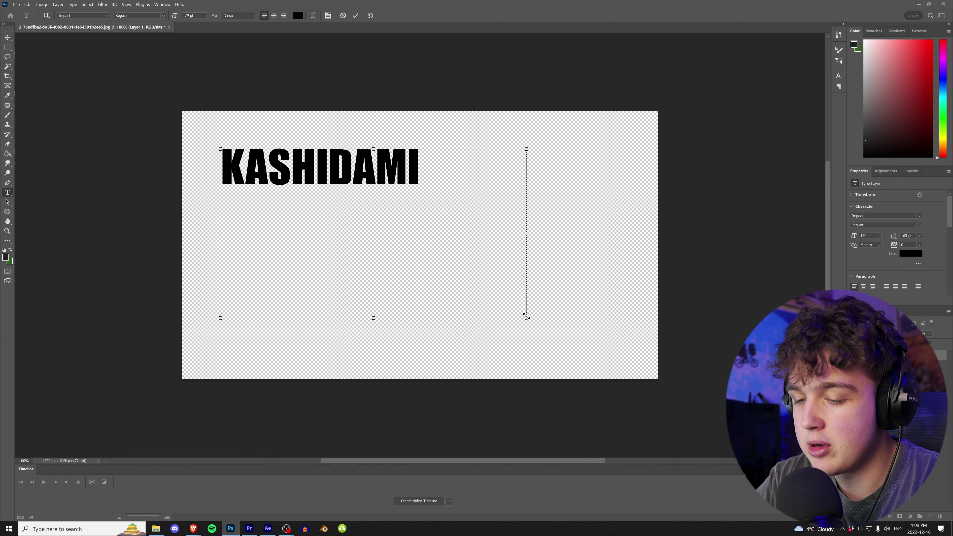
{"action": "key", "text": "ctrl+z"}
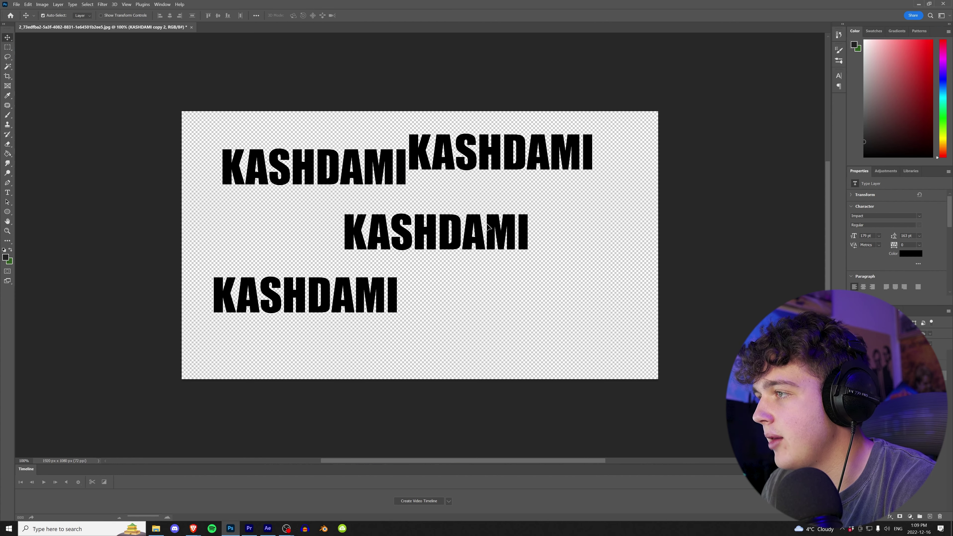
{"action": "key", "text": "ctrl+z"}
{"action": "key", "text": "ctrl+z"}
{"action": "key", "text": "ctrl+z"}
{"action": "key", "text": "ctrl+z"}
{"action": "key", "text": "ctrl+z"}
{"action": "key", "text": "ctrl+z"}
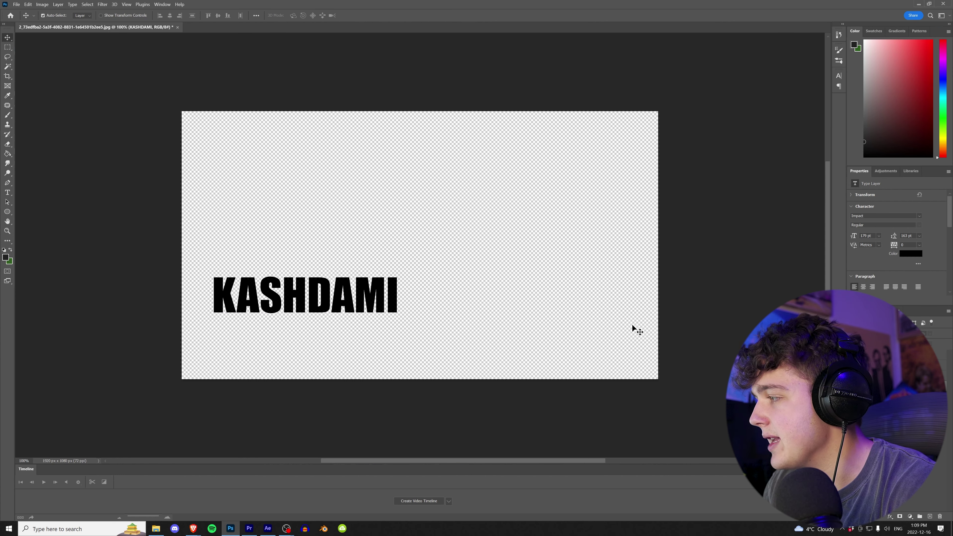
{"action": "key", "text": "alt+ctrl+s"}
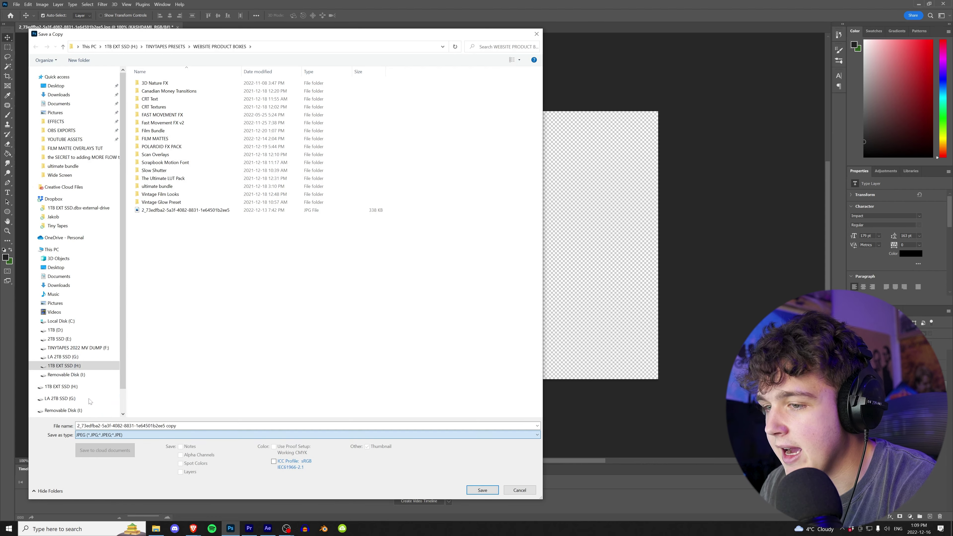
{"action": "key", "text": "Return"}
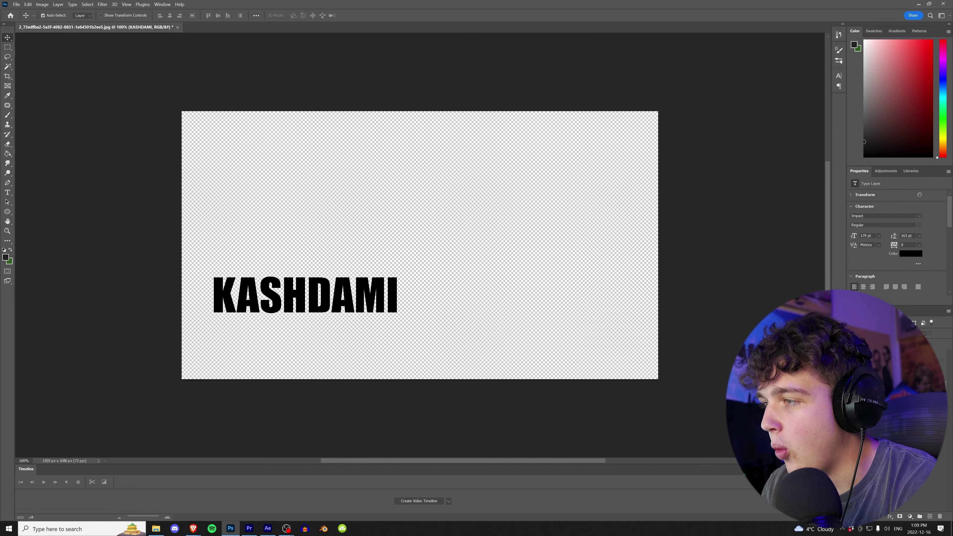
{"action": "key", "text": "ctrl+shift+z"}
{"action": "key", "text": "ctrl+shift+z"}
{"action": "key", "text": "ctrl+shift+z"}
{"action": "key", "text": "ctrl+shift+z"}
{"action": "key", "text": "ctrl+shift+z"}
{"action": "key", "text": "ctrl+shift+z"}
Step: Set up Export Layers to Files with the Desktop as the destination folder
{"action": "left_click", "coordinate": [16, 4]}
{"action": "mouse_move", "coordinate": [45, 118]}
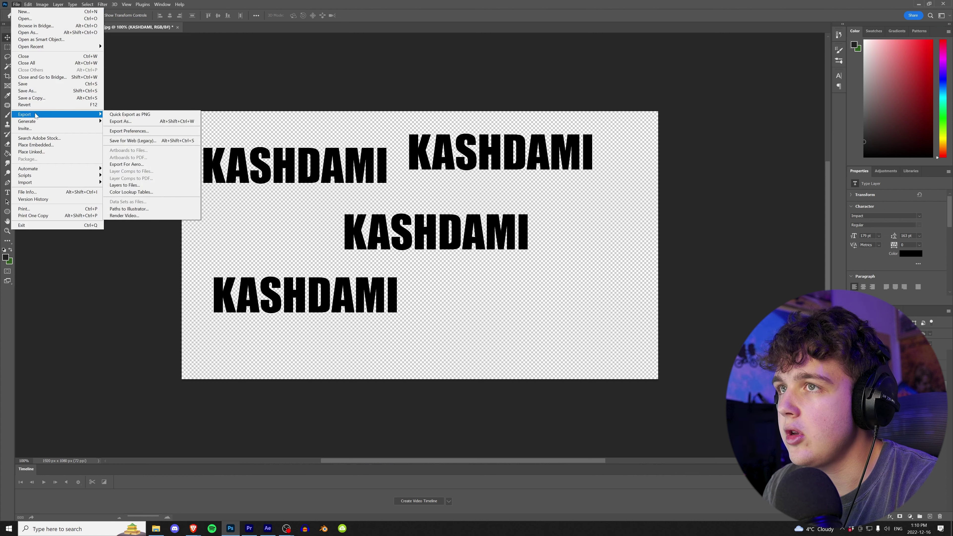
{"action": "left_click", "coordinate": [139, 185]}
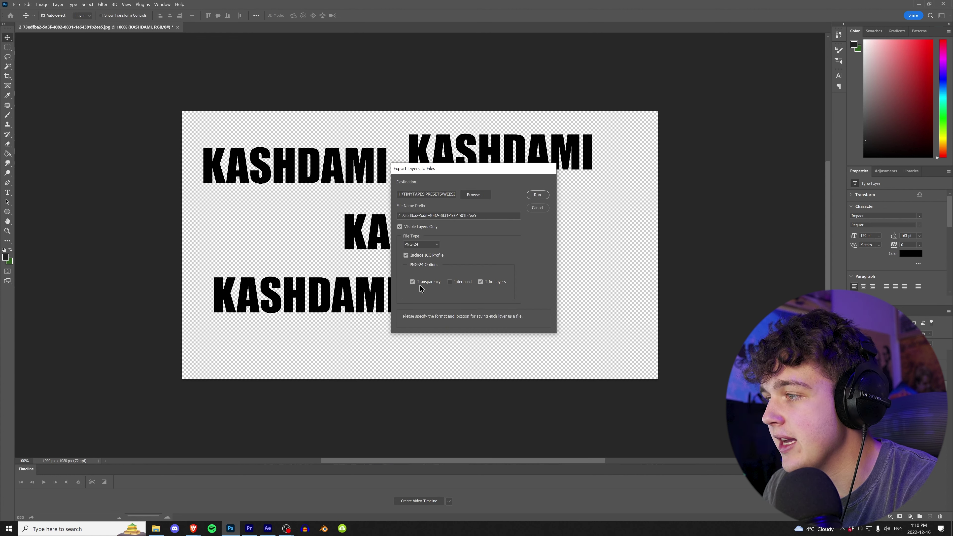
{"action": "left_click", "coordinate": [475, 195]}
{"action": "left_click", "coordinate": [421, 140]}
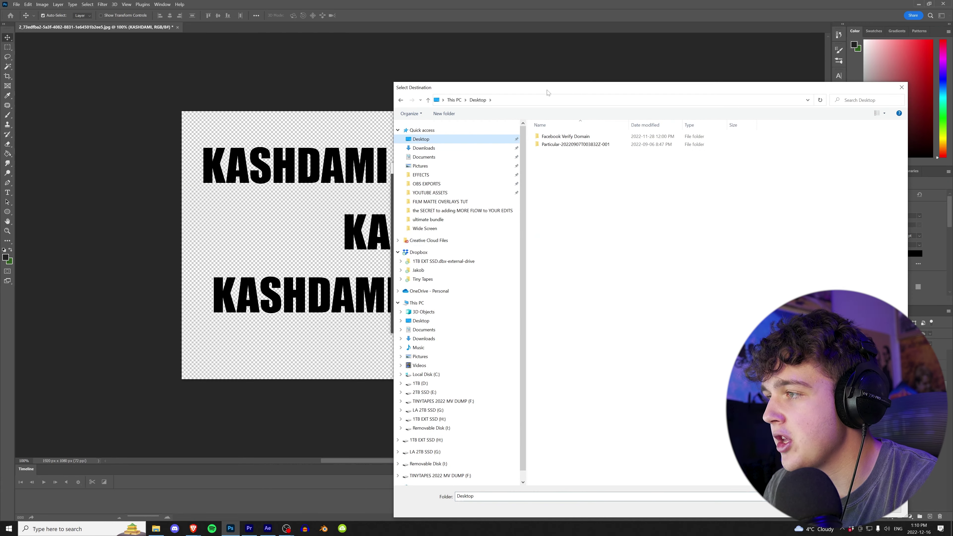
{"action": "left_click", "coordinate": [649, 477]}
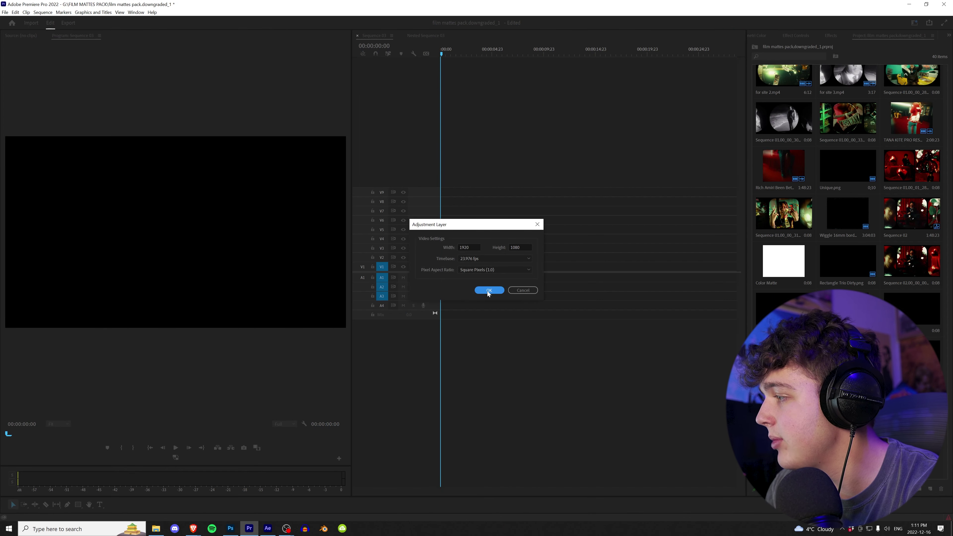
Step: Create the adjustment layer, place it on V2 at the playhead, and preview the first frames
{"action": "left_click", "coordinate": [489, 290]}
{"action": "left_click_drag", "start_coordinate": [784, 338], "coordinate": [443, 258]}
{"action": "left_click_drag", "start_coordinate": [427, 490], "coordinate": [368, 490]}
{"action": "key", "text": "space"}
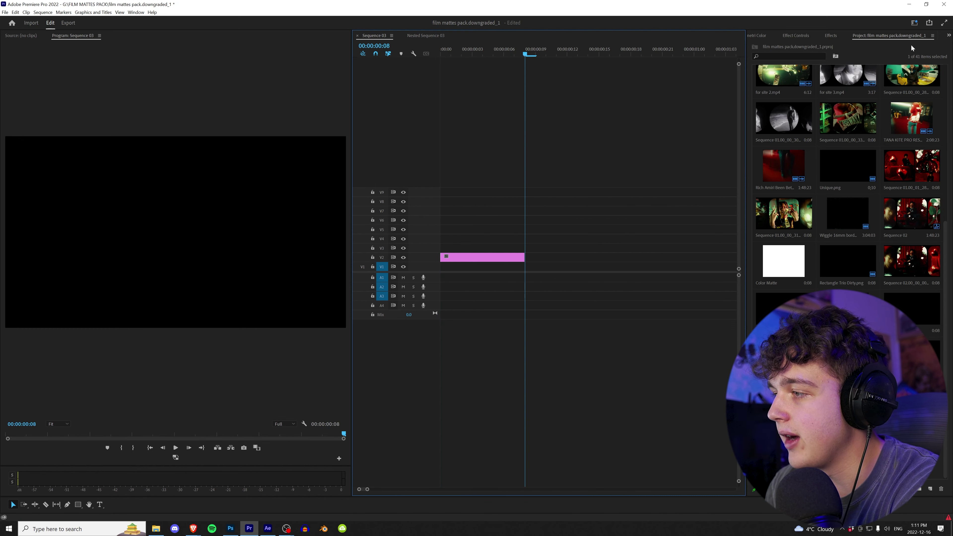
Step: Apply the CRAZY (4 frames) preset from Fast Movement FX V2 to the adjustment layer
{"action": "left_click", "coordinate": [831, 35]}
{"action": "left_click", "coordinate": [757, 100]}
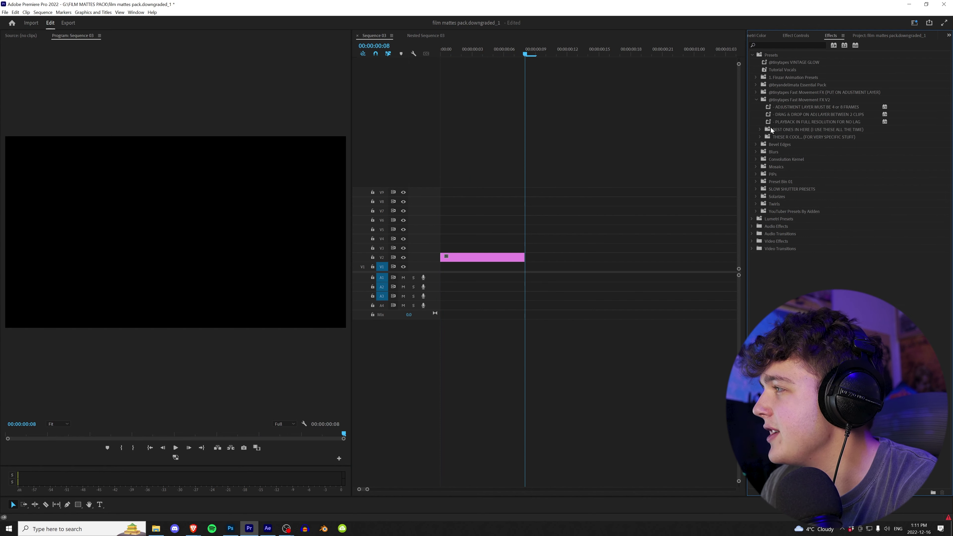
{"action": "left_click", "coordinate": [760, 129]}
{"action": "left_click", "coordinate": [760, 226]}
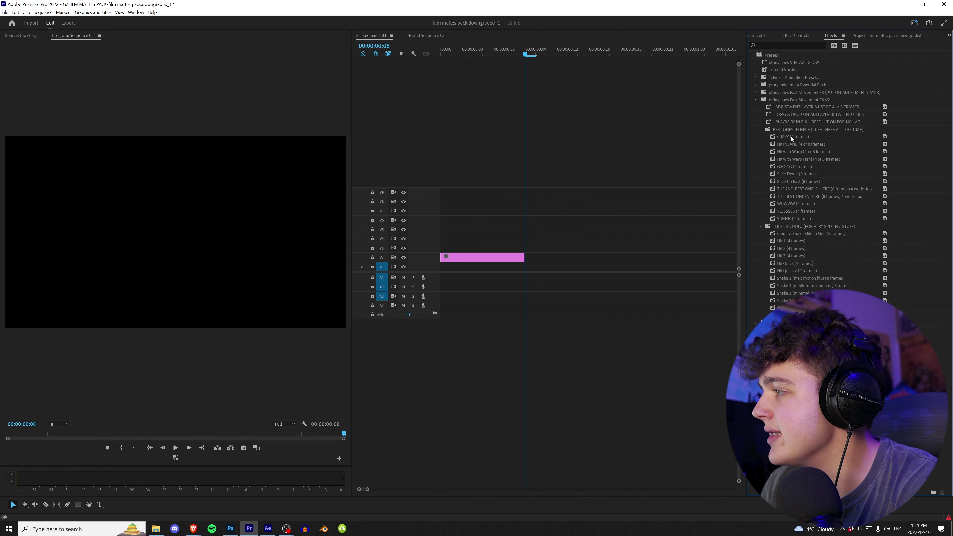
{"action": "left_click_drag", "start_coordinate": [793, 138], "coordinate": [485, 258]}
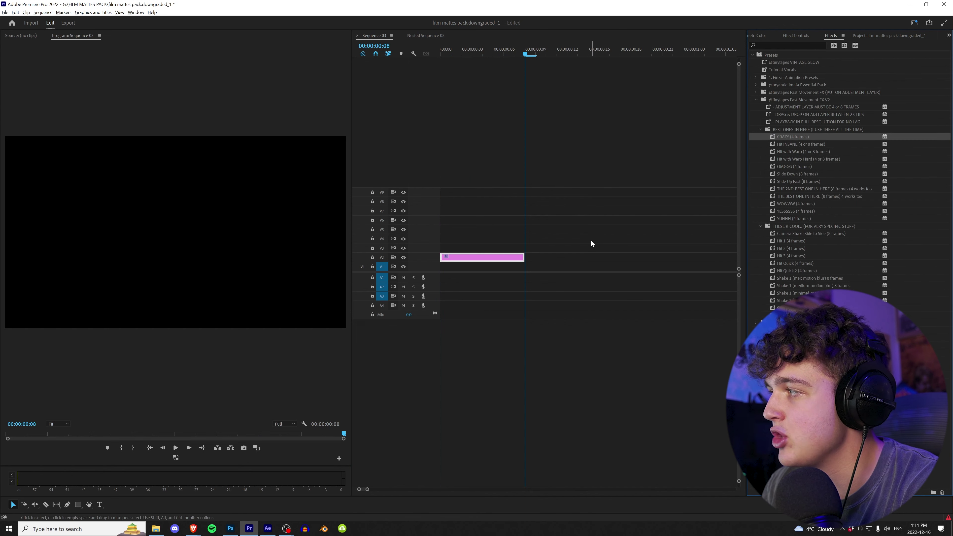
{"action": "key", "text": "minus"}
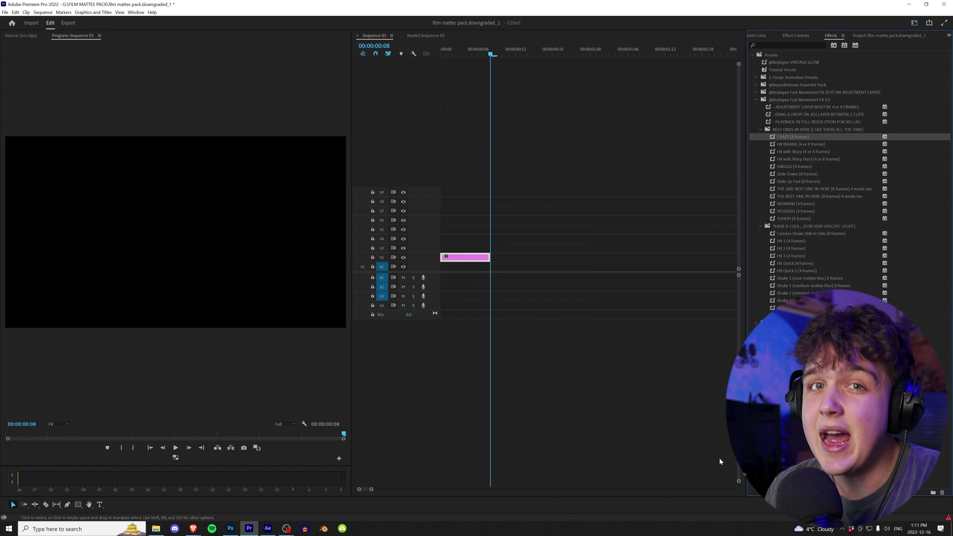
{"action": "left_click", "coordinate": [514, 257]}
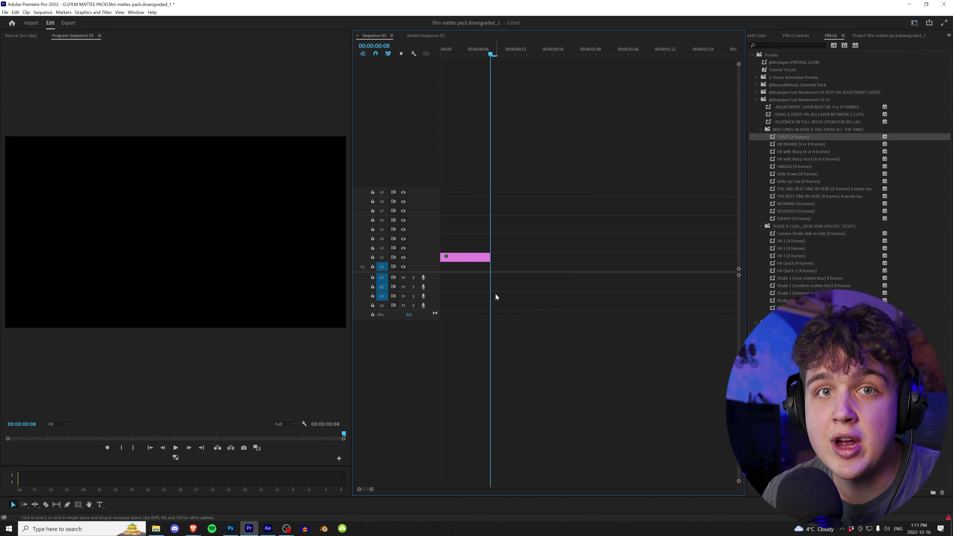
Step: Change the Still Image Default Duration in the Timeline preferences and confirm with OK
{"action": "left_click", "coordinate": [5, 12]}
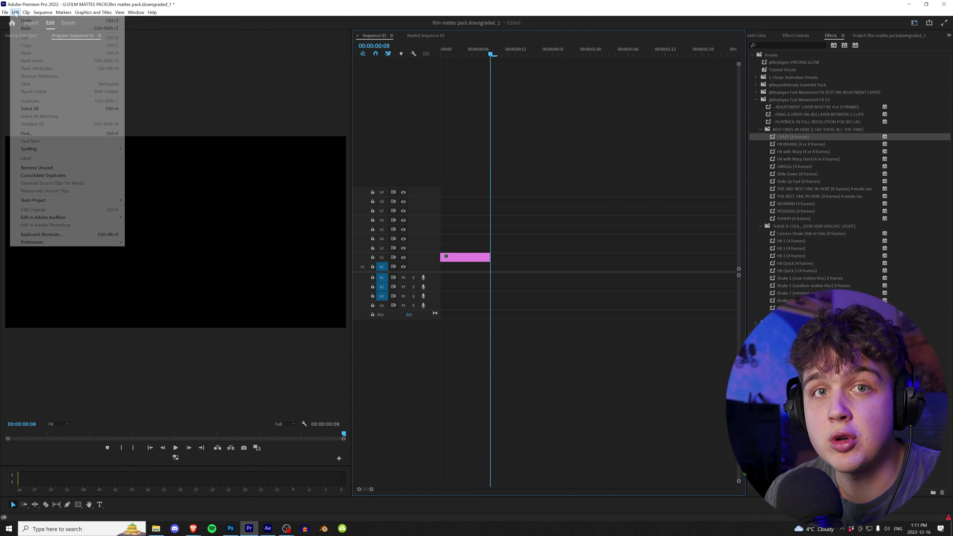
{"action": "mouse_move", "coordinate": [64, 240]}
{"action": "left_click", "coordinate": [150, 346]}
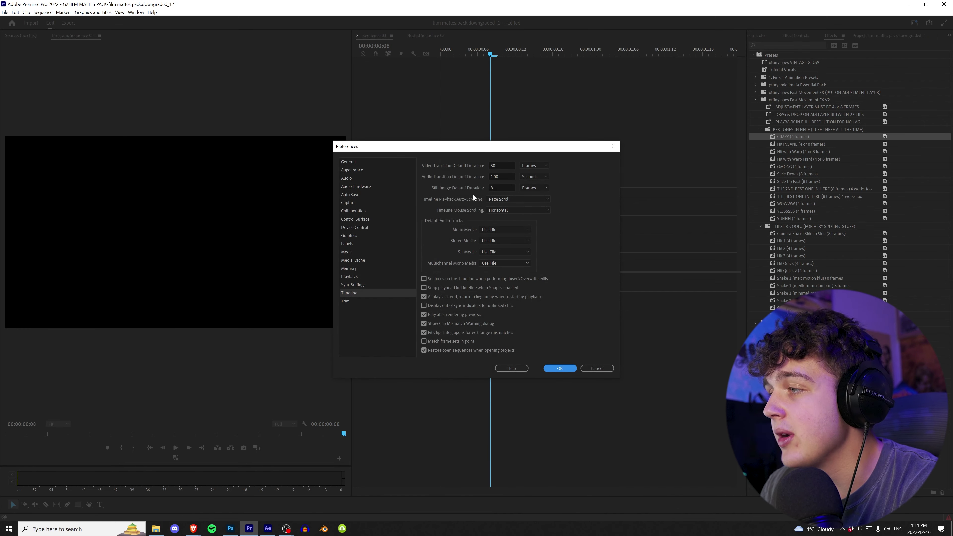
{"action": "left_click", "coordinate": [501, 188]}
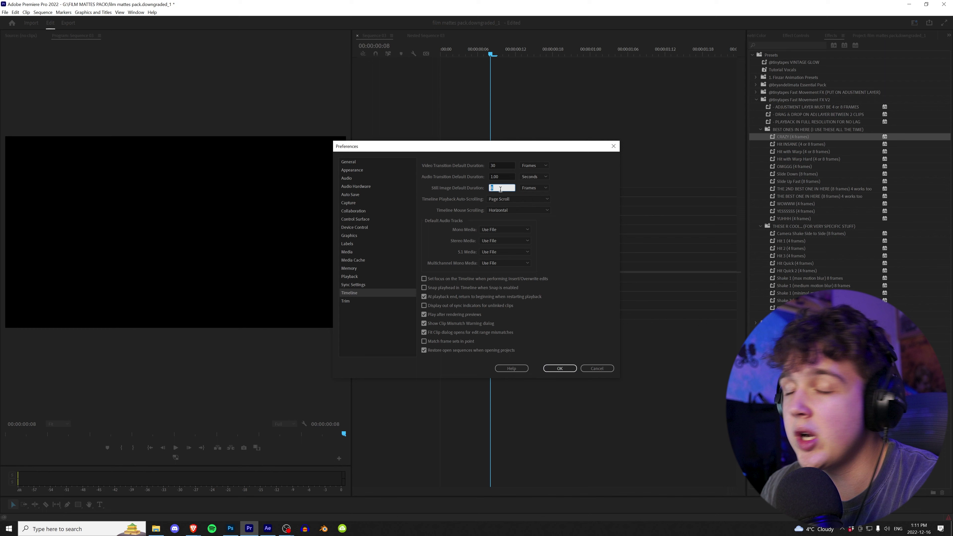
{"action": "left_click", "coordinate": [559, 369]}
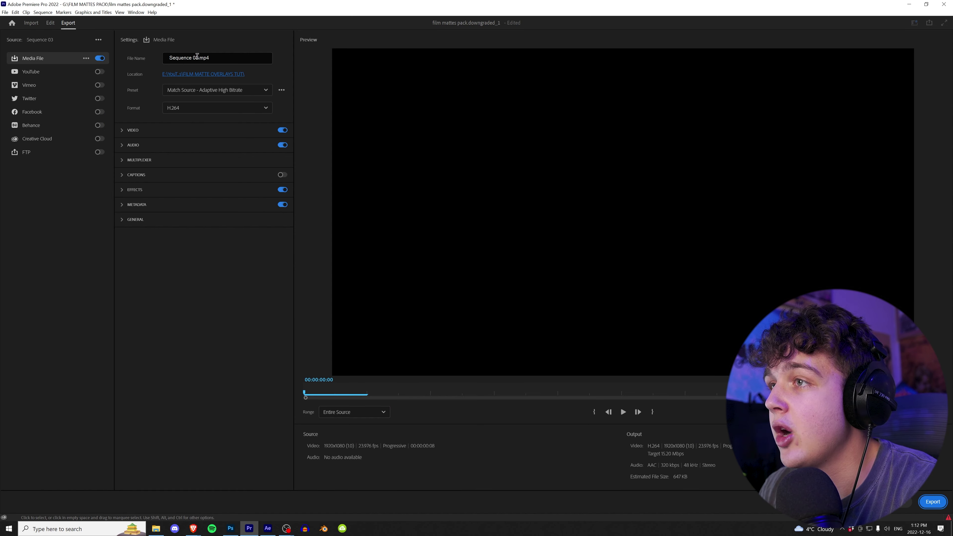
Step: Rename the export file to 'tut'
{"action": "left_click_drag", "start_coordinate": [198, 57], "coordinate": [165, 62]}
{"action": "type", "text": "tut"}
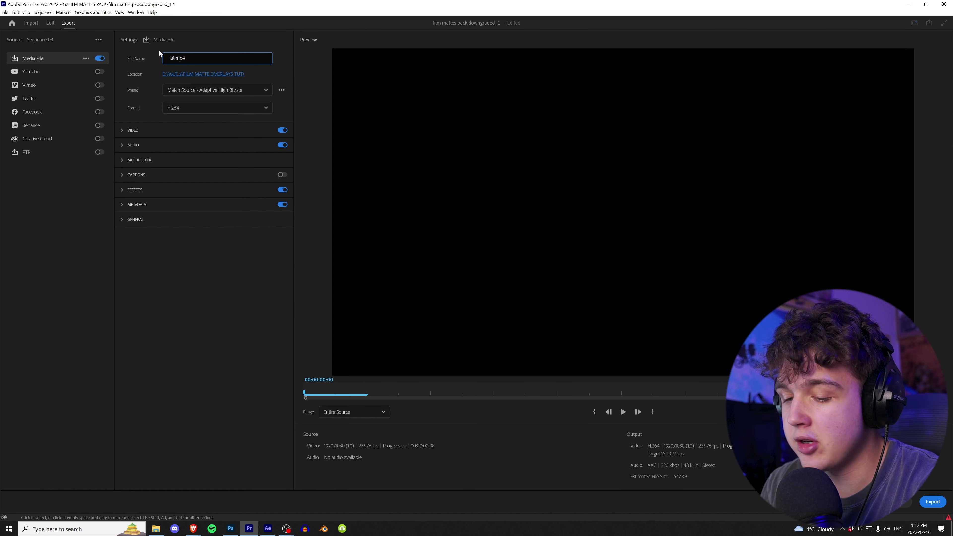
{"action": "left_click", "coordinate": [210, 36]}
{"action": "left_click", "coordinate": [203, 90]}
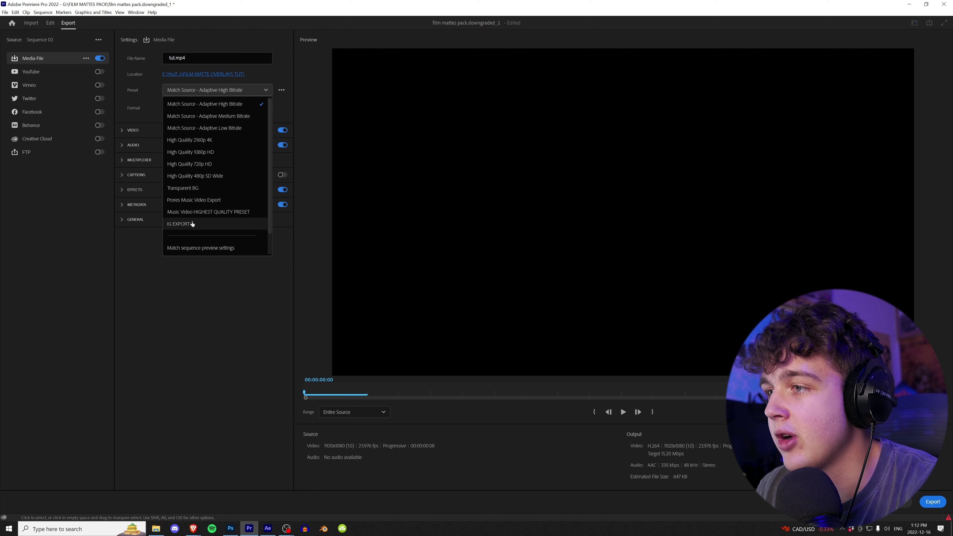
{"action": "left_click", "coordinate": [207, 292]}
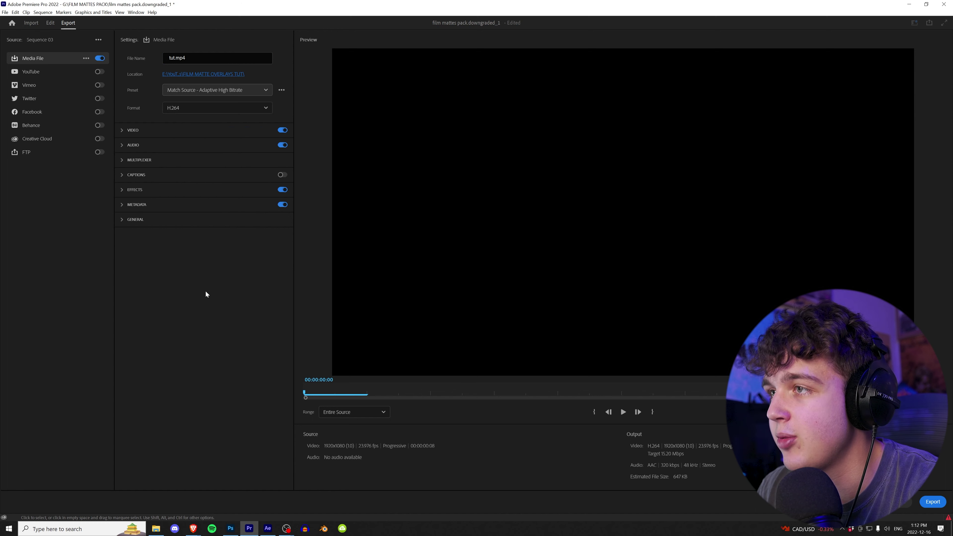
Step: Turn on maximum depth and render quality and switch bitrate encoding to CBR
{"action": "left_click", "coordinate": [203, 130]}
{"action": "left_click", "coordinate": [134, 249]}
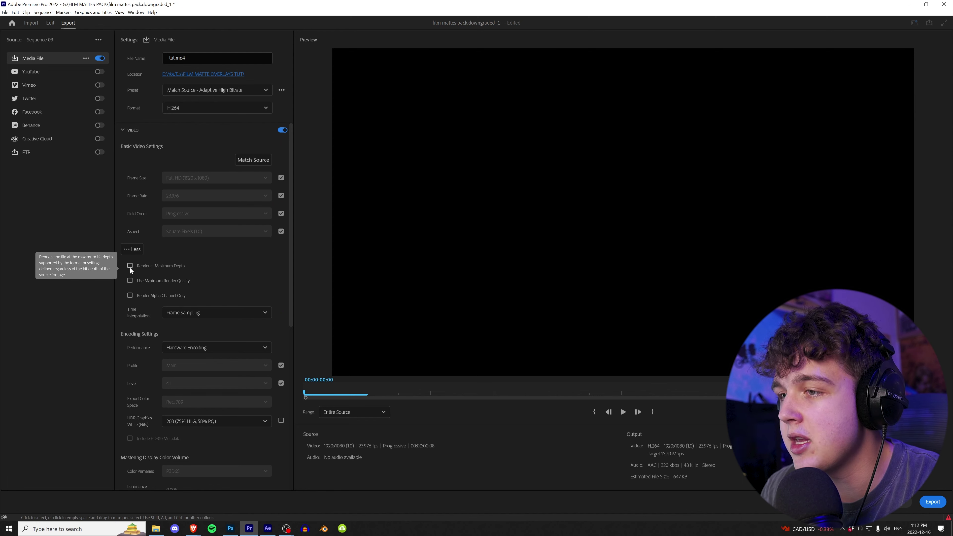
{"action": "left_click", "coordinate": [131, 280]}
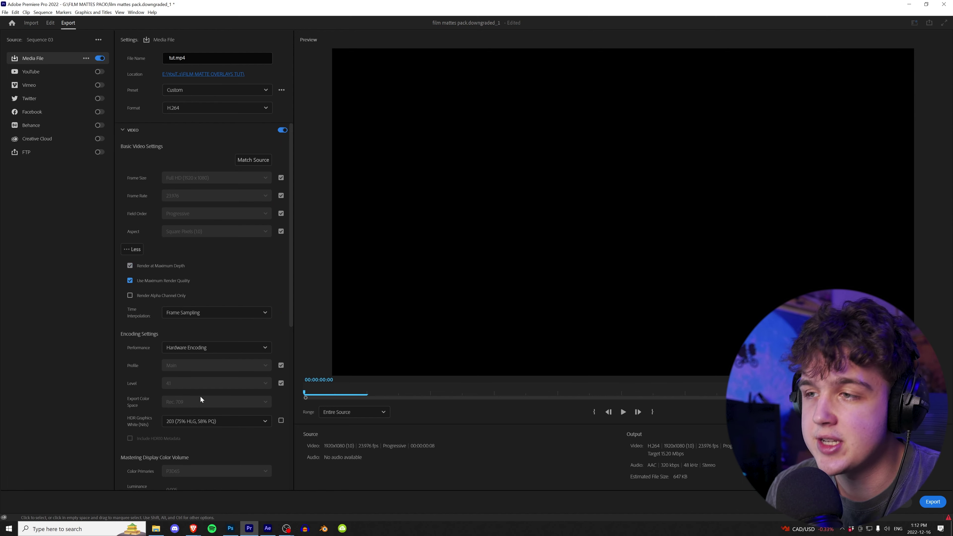
{"action": "scroll", "coordinate": [201, 395], "scroll_direction": "down", "scroll_amount": 5}
{"action": "left_click", "coordinate": [210, 378]}
{"action": "left_click", "coordinate": [188, 392]}
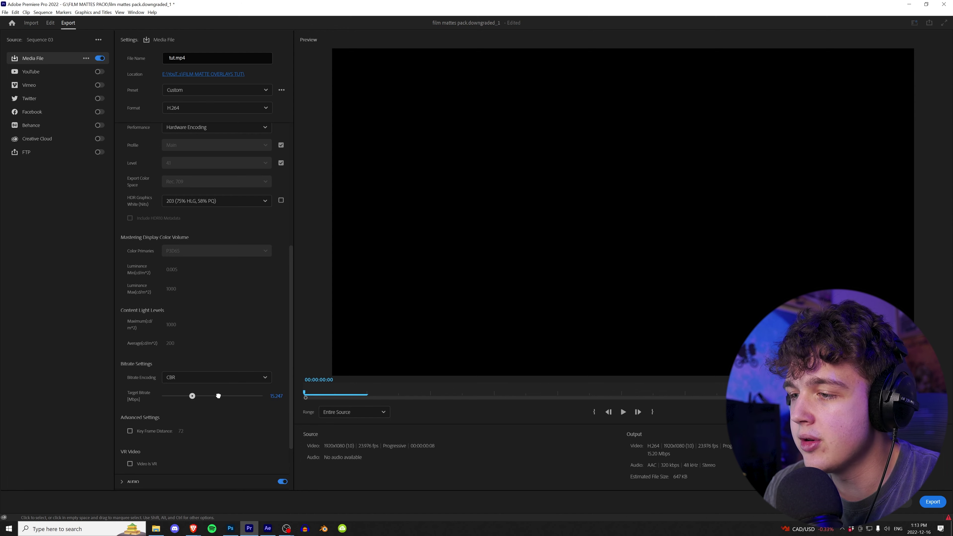
{"action": "left_click_drag", "start_coordinate": [223, 362], "coordinate": [209, 362]}
{"action": "scroll", "coordinate": [230, 357], "scroll_direction": "down", "scroll_amount": 3}
{"action": "scroll", "coordinate": [222, 350], "scroll_direction": "up", "scroll_amount": 12}
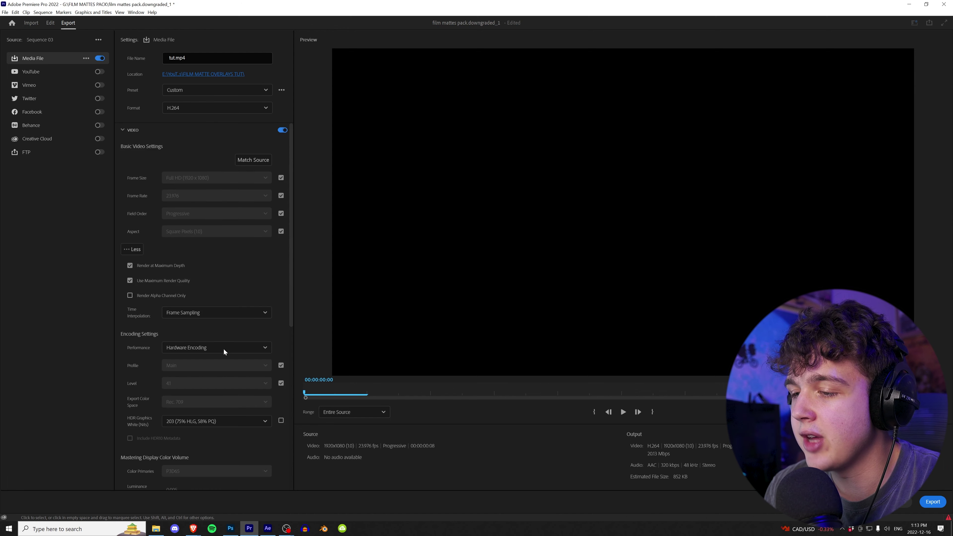
Step: Apply the Prores Music Video Export preset for a QuickTime ProRes 422 file
{"action": "left_click", "coordinate": [282, 90]}
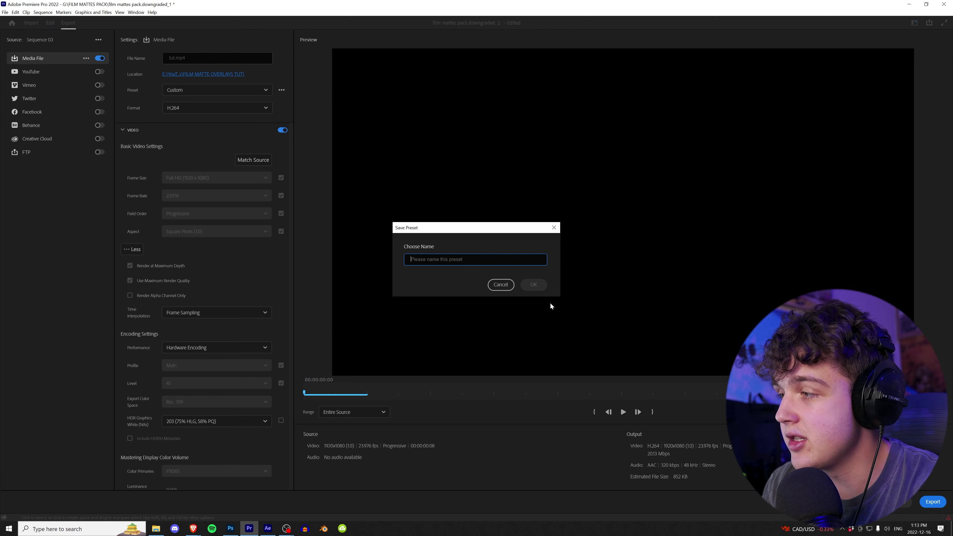
{"action": "left_click", "coordinate": [501, 285]}
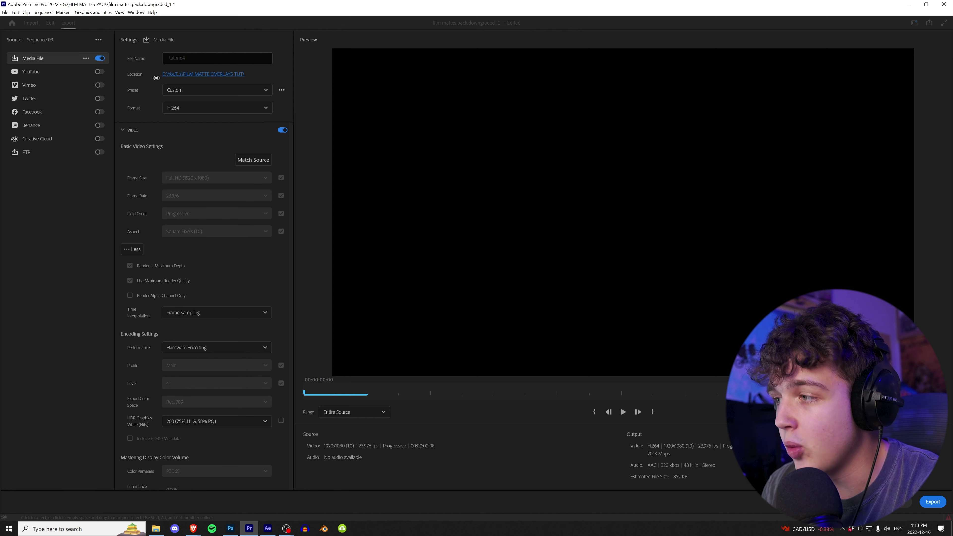
{"action": "left_click", "coordinate": [195, 90]}
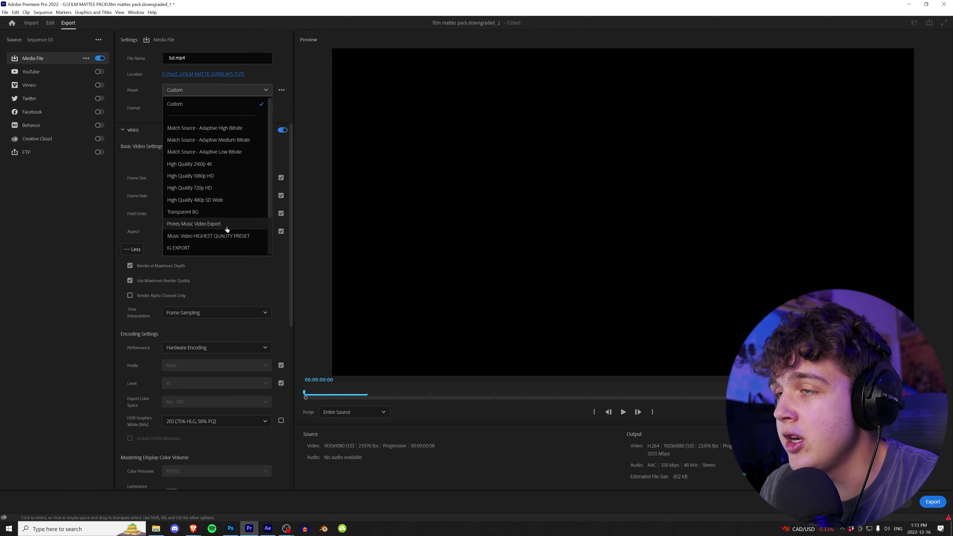
{"action": "left_click", "coordinate": [203, 225]}
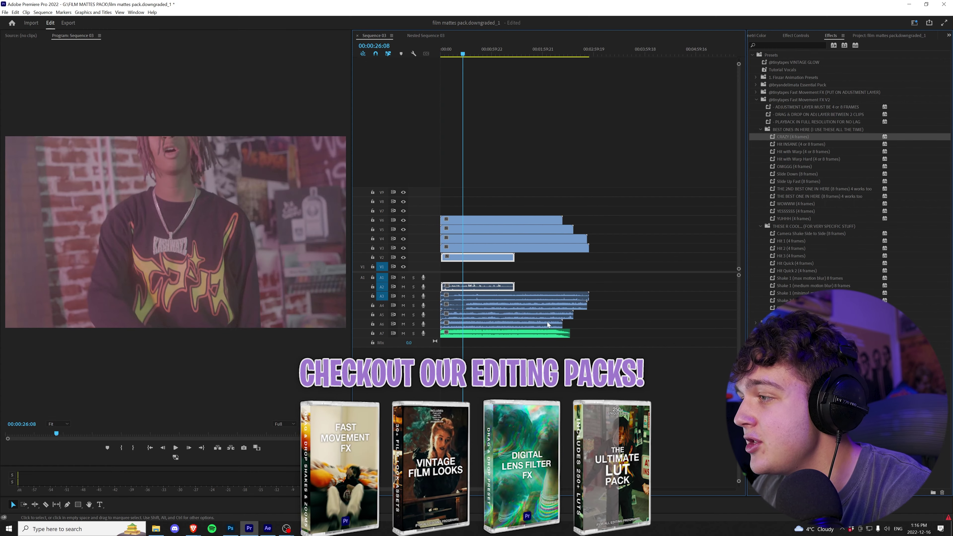
Step: Play the sequence and move the V4 clip to the sequence start
{"action": "key", "text": "ctrl+shift+a"}
{"action": "key", "text": "space"}
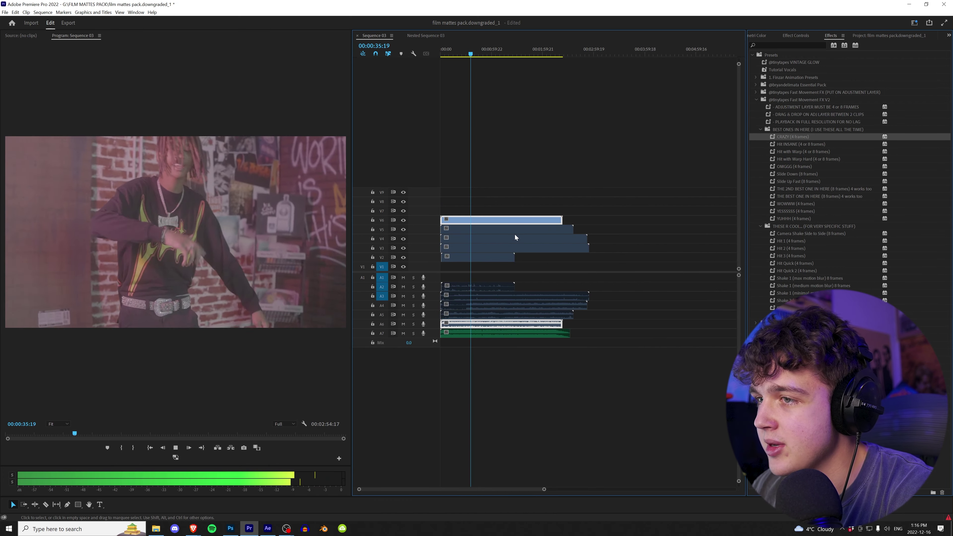
{"action": "key", "text": "space"}
{"action": "key", "text": "="}
{"action": "key", "text": "="}
{"action": "left_click", "coordinate": [537, 334]}
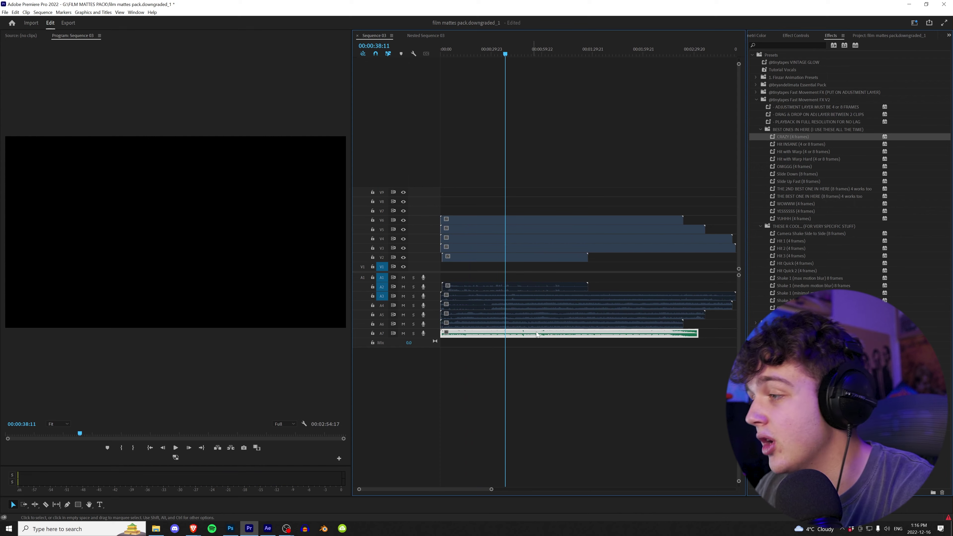
{"action": "key", "text": "="}
{"action": "left_click", "coordinate": [488, 308]}
{"action": "left_click_drag", "start_coordinate": [541, 239], "coordinate": [563, 241]}
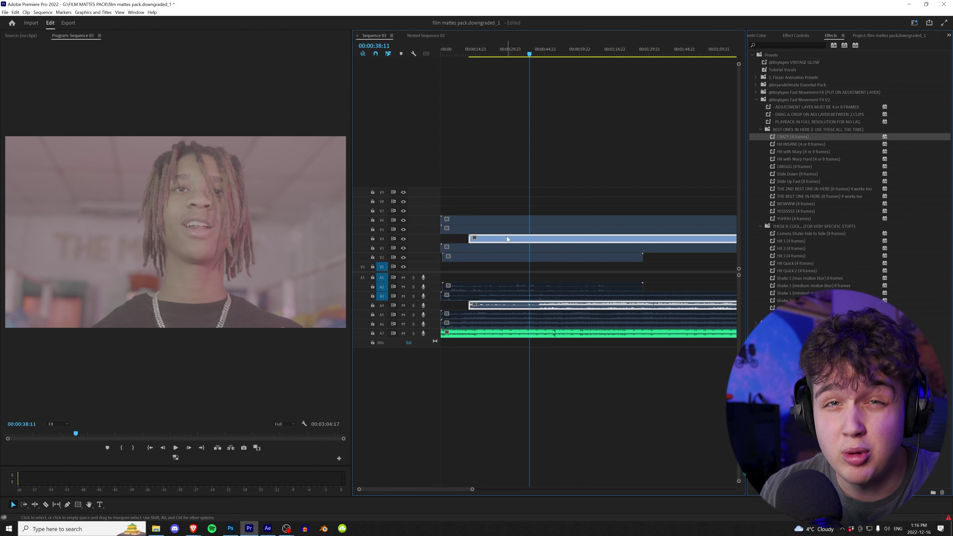
{"action": "left_click_drag", "start_coordinate": [564, 237], "coordinate": [501, 188]}
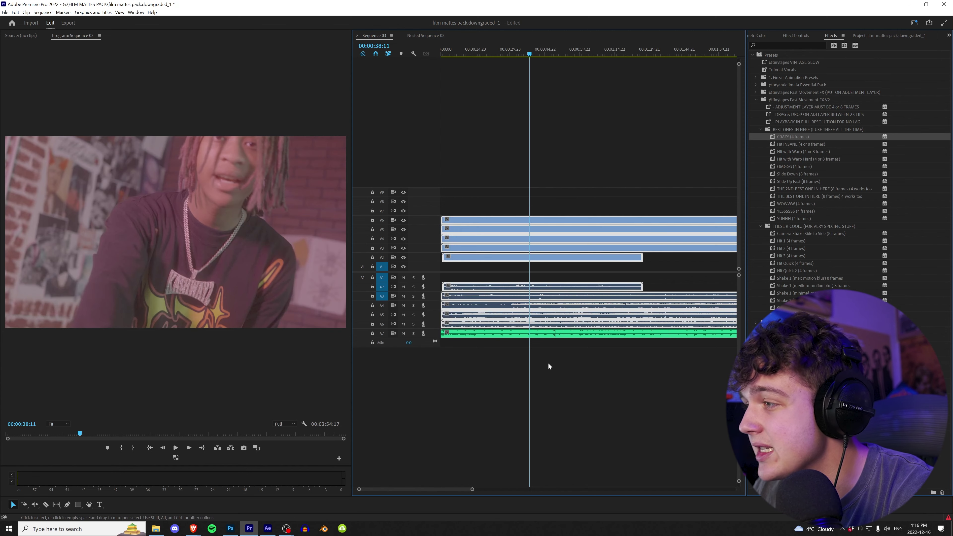
{"action": "key", "text": "minus"}
Step: Synchronize the performance clips on V2–V6 and A2–A7 using their audio
{"action": "left_click_drag", "start_coordinate": [582, 400], "coordinate": [483, 201]}
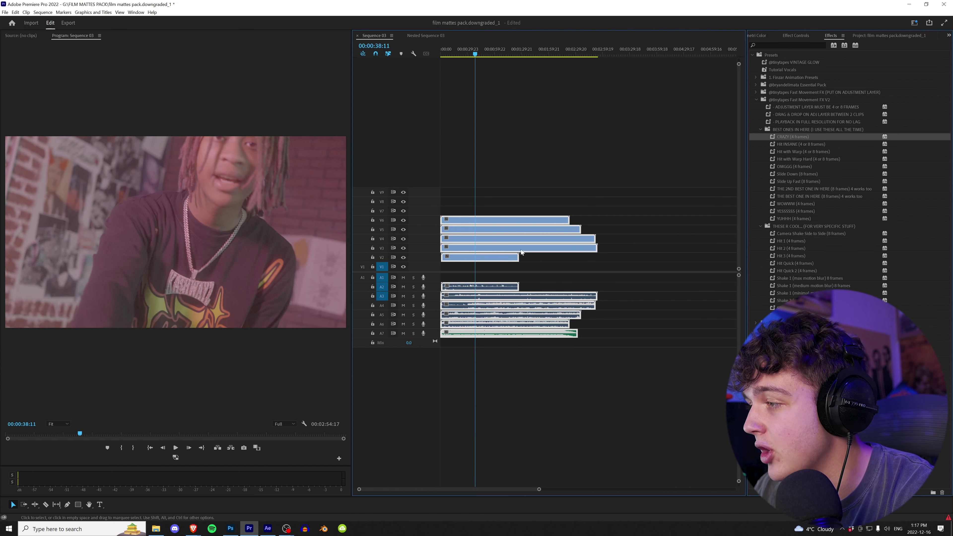
{"action": "right_click", "coordinate": [503, 240]}
{"action": "left_click", "coordinate": [570, 314]}
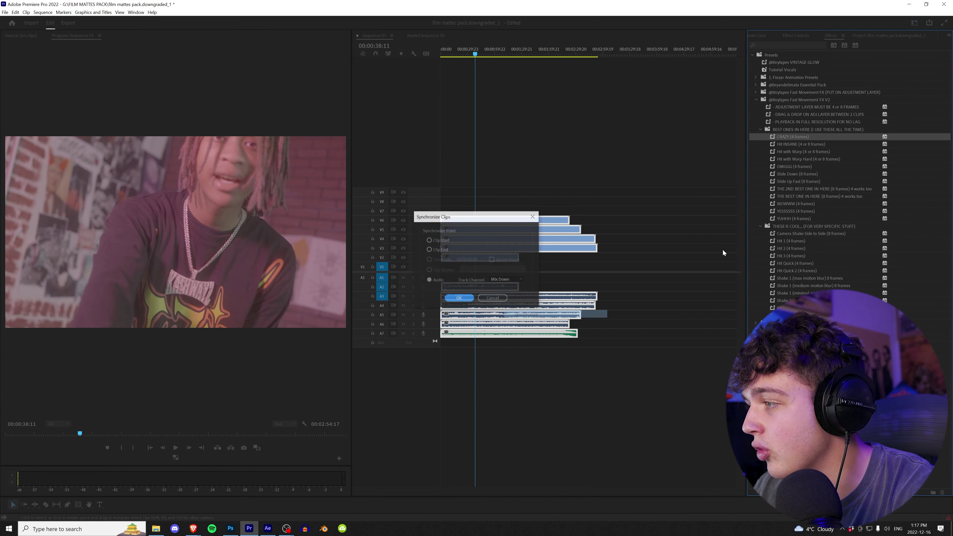
{"action": "left_click", "coordinate": [459, 298]}
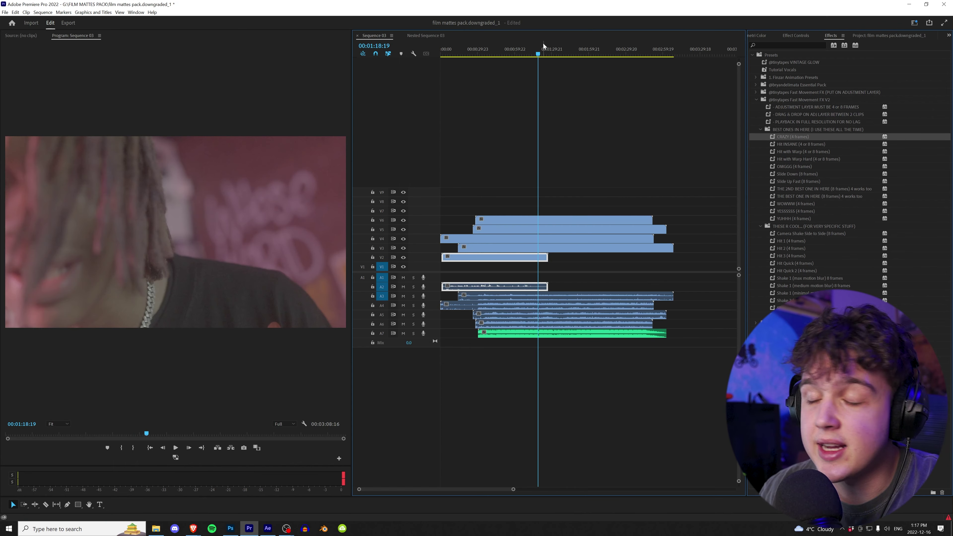
Step: Delete the camera audio on A2–A6 and move the song clip up to A1
{"action": "left_click", "coordinate": [640, 295]}
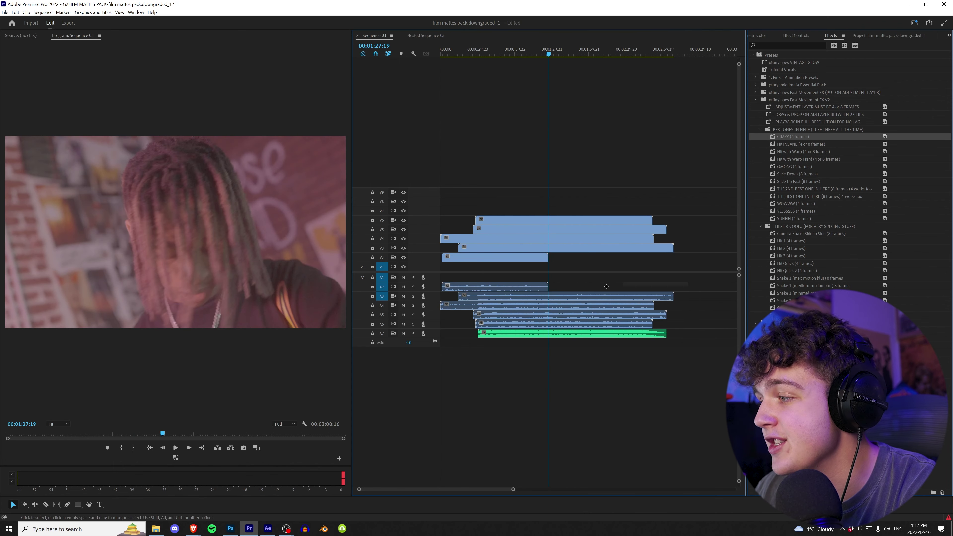
{"action": "right_click", "coordinate": [520, 257]}
{"action": "left_click", "coordinate": [703, 281]}
{"action": "left_click_drag", "start_coordinate": [703, 281], "coordinate": [525, 277]}
{"action": "key", "text": "Delete"}
{"action": "left_click_drag", "start_coordinate": [490, 188], "coordinate": [468, 86]}
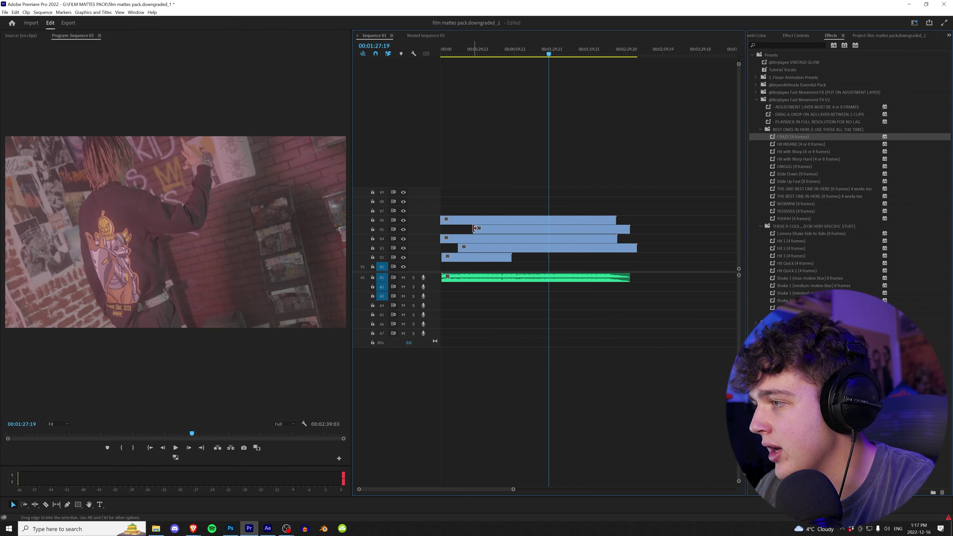
{"action": "key", "text": "="}
{"action": "left_click", "coordinate": [504, 49]}
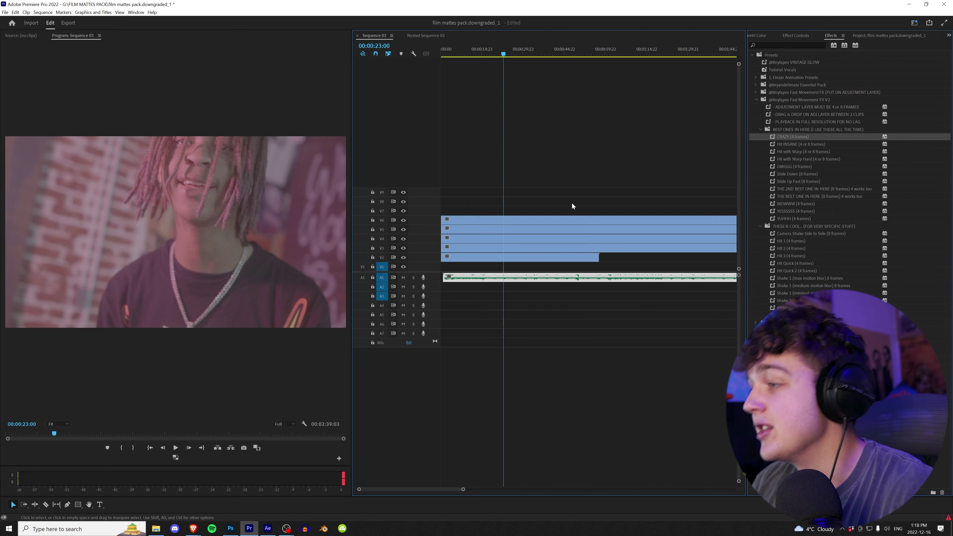
Step: Play back the synced clips with the Program monitor playback resolution set to 1/4
{"action": "key", "text": "="}
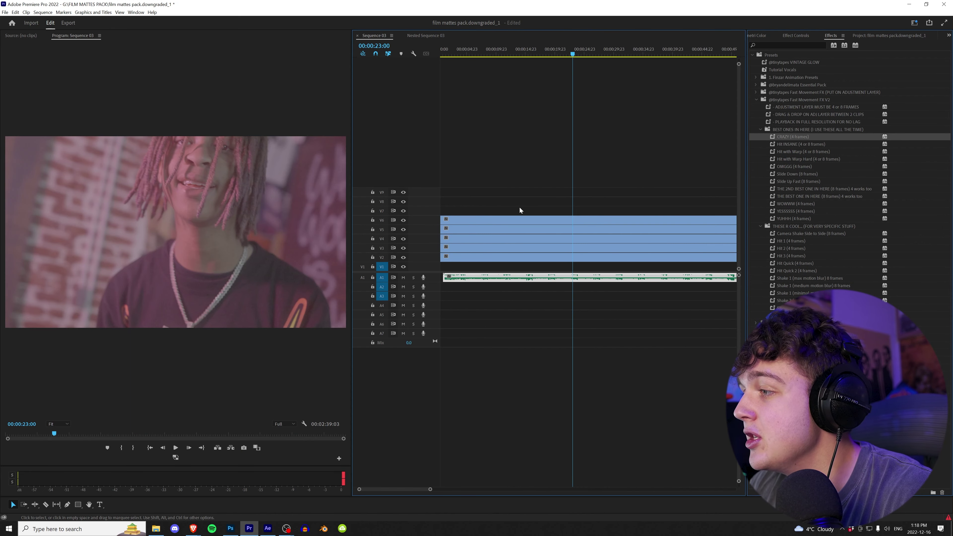
{"action": "left_click", "coordinate": [562, 219]}
{"action": "left_click", "coordinate": [796, 35]}
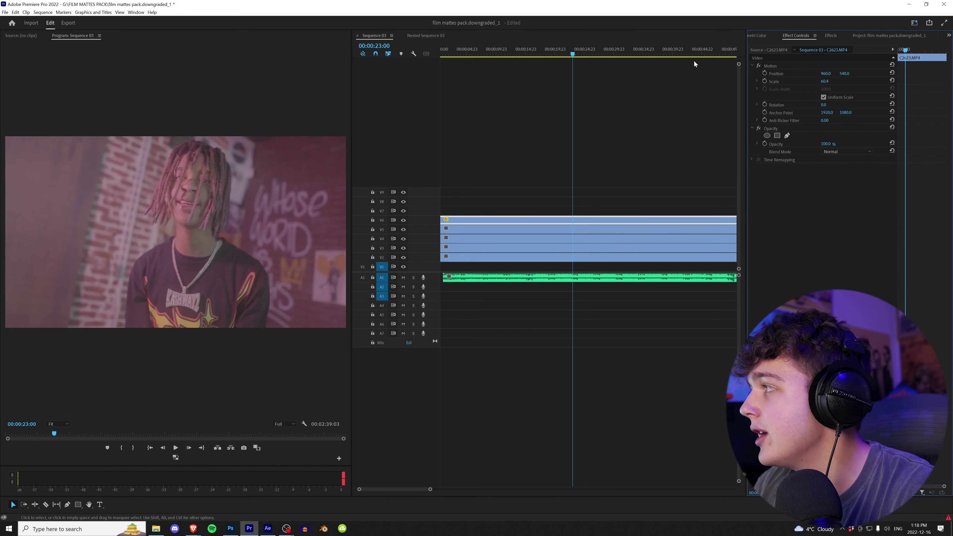
{"action": "key", "text": "space"}
{"action": "key", "text": "space"}
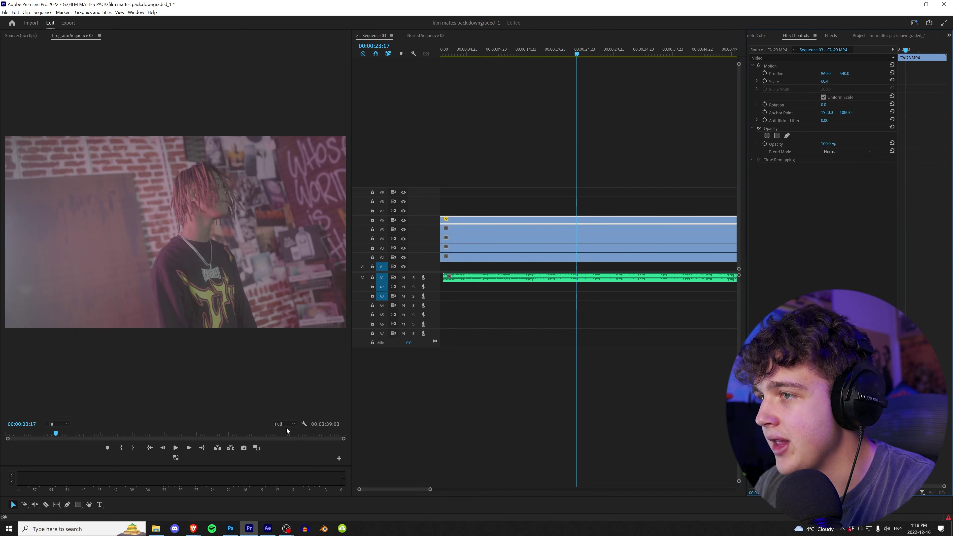
{"action": "left_click", "coordinate": [284, 424]}
{"action": "left_click", "coordinate": [288, 450]}
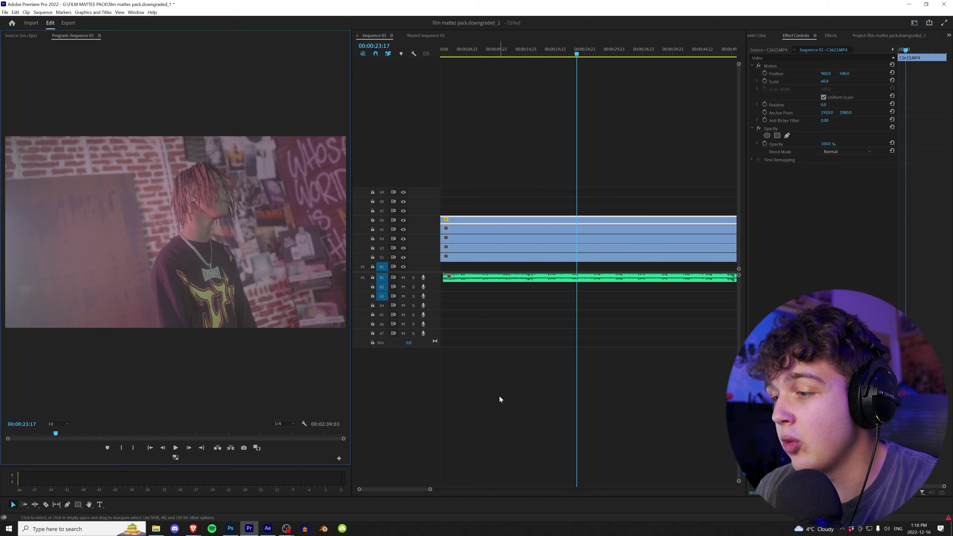
{"action": "key", "text": "space"}
{"action": "key", "text": "space"}
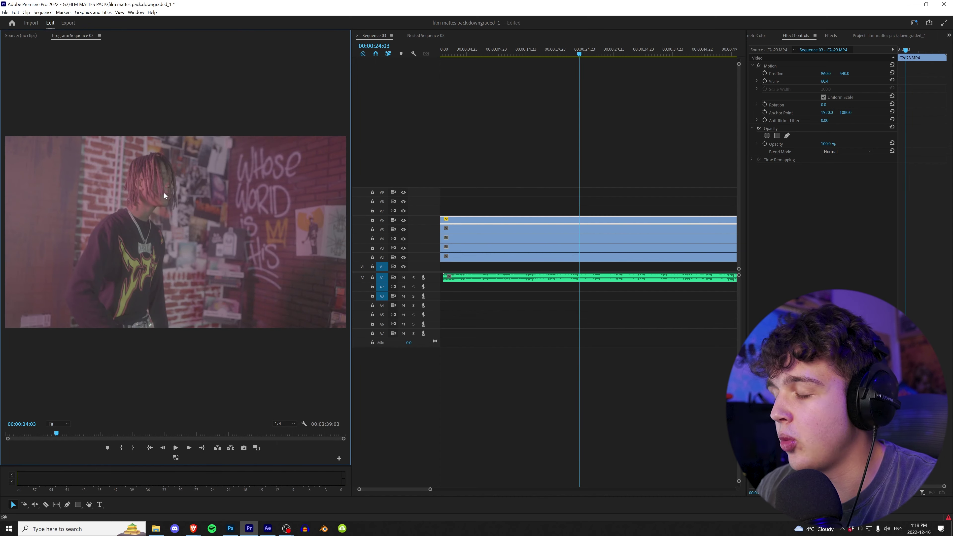
{"action": "key", "text": "space"}
{"action": "key", "text": "space"}
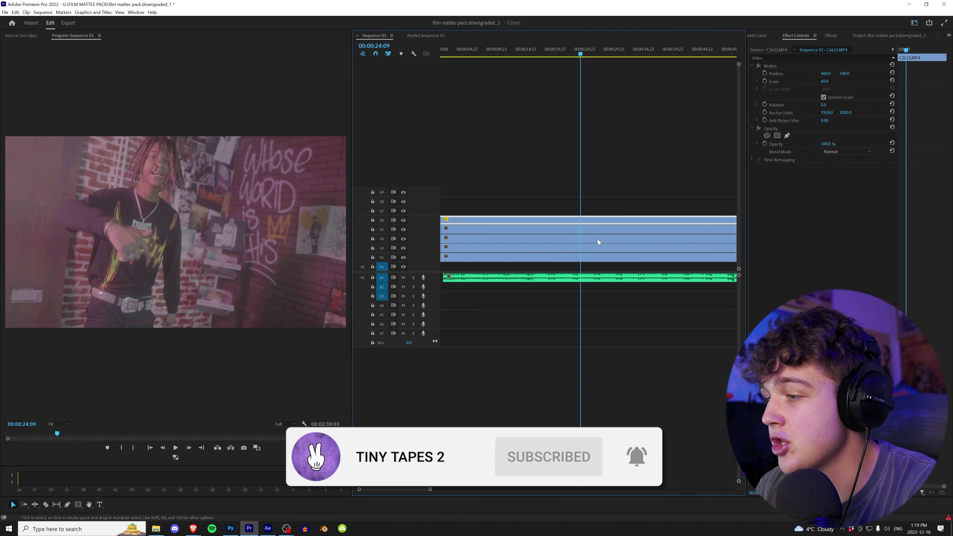
{"action": "left_click", "coordinate": [889, 35]}
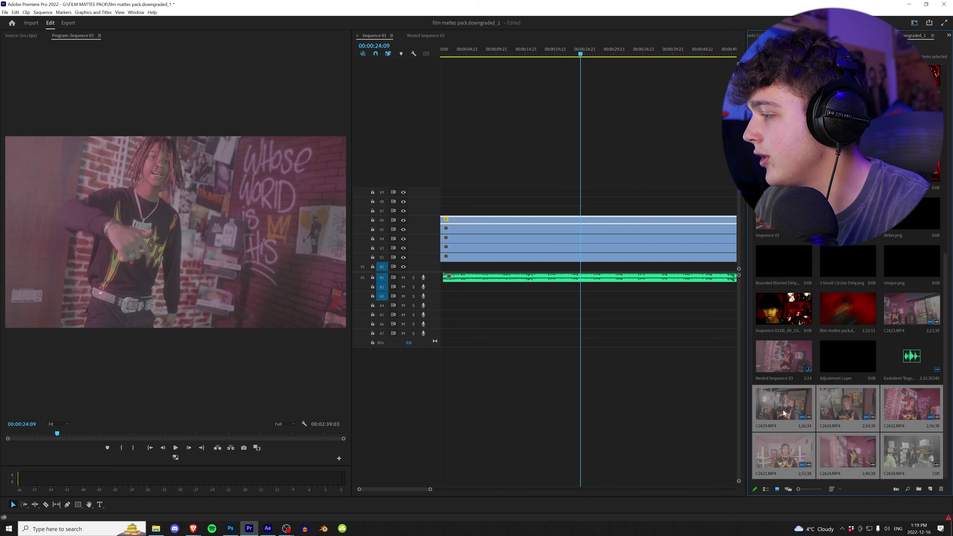
Step: Request proxies for performance clip C2620 and dismiss the encoder-missing warning
{"action": "right_click", "coordinate": [849, 403]}
{"action": "mouse_move", "coordinate": [863, 320]}
{"action": "left_click", "coordinate": [821, 322]}
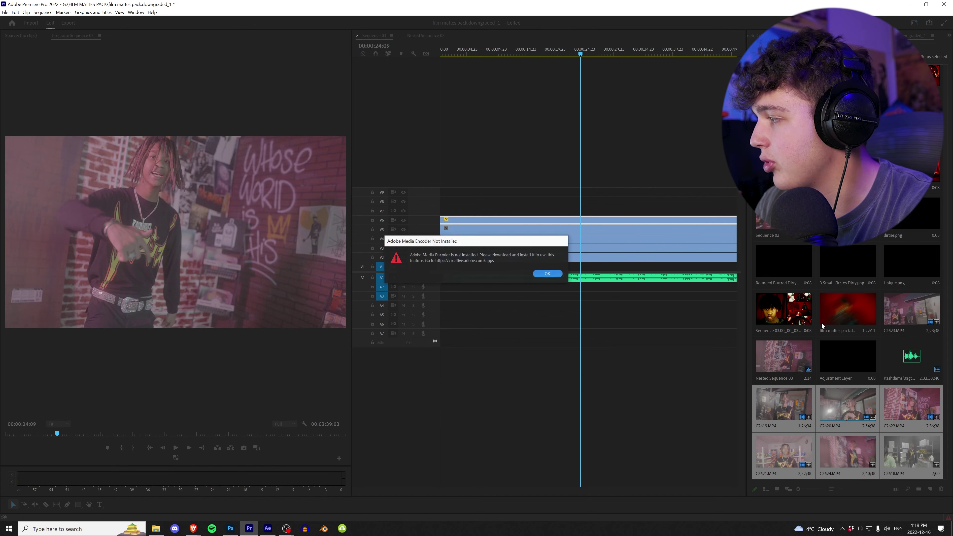
{"action": "left_click", "coordinate": [548, 273]}
Step: Retry Create Proxies on C2620, then launch Media Encoder from the taskbar
{"action": "right_click", "coordinate": [849, 403]}
{"action": "mouse_move", "coordinate": [807, 317]}
{"action": "left_click", "coordinate": [747, 319]}
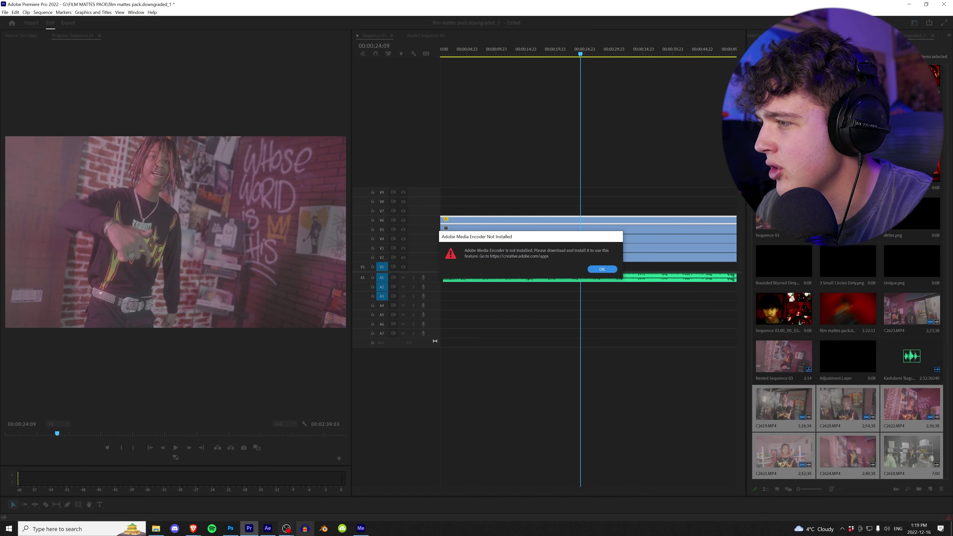
{"action": "left_click", "coordinate": [362, 529]}
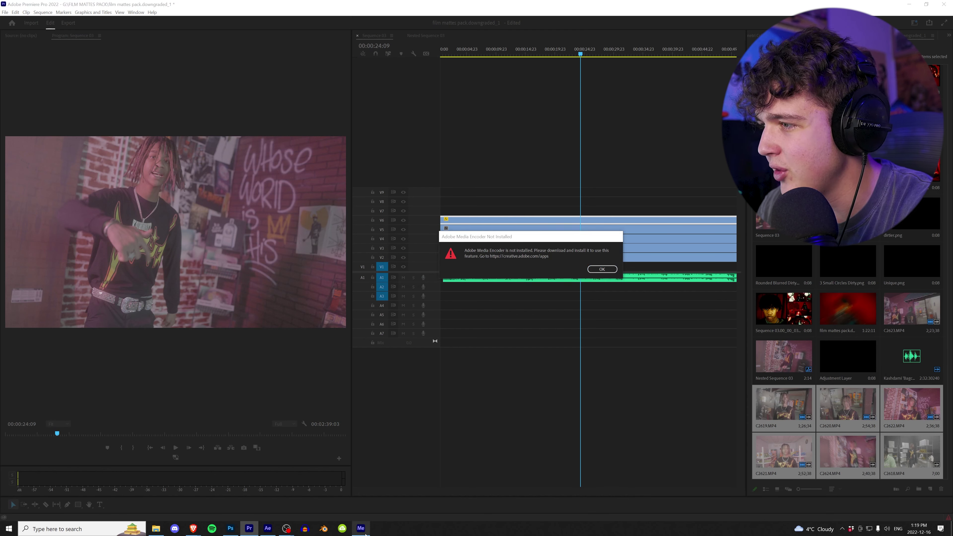
{"action": "mouse_move", "coordinate": [368, 534]}
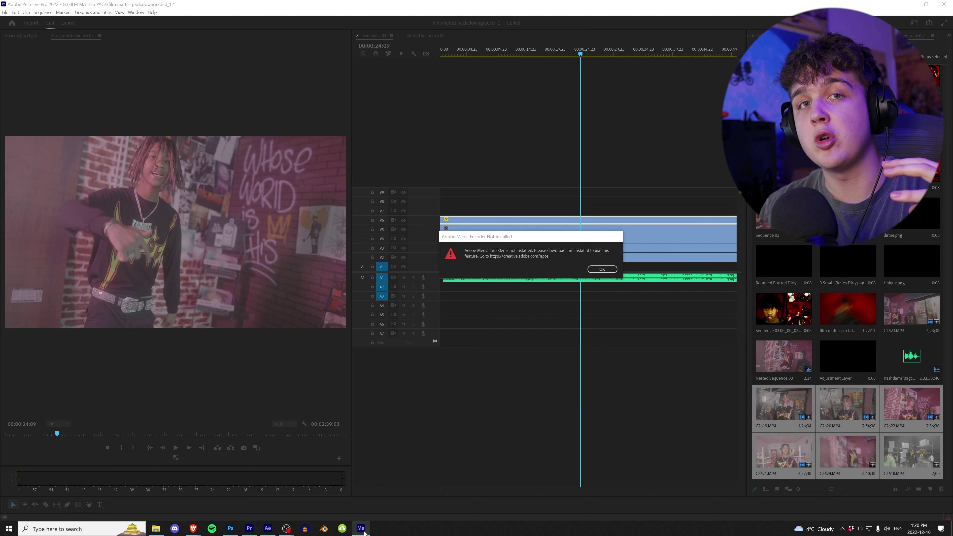
Step: Check the C2720 job in Media Encoder's queue, then close Premiere's missing-encoder warning
{"action": "left_click", "coordinate": [361, 529]}
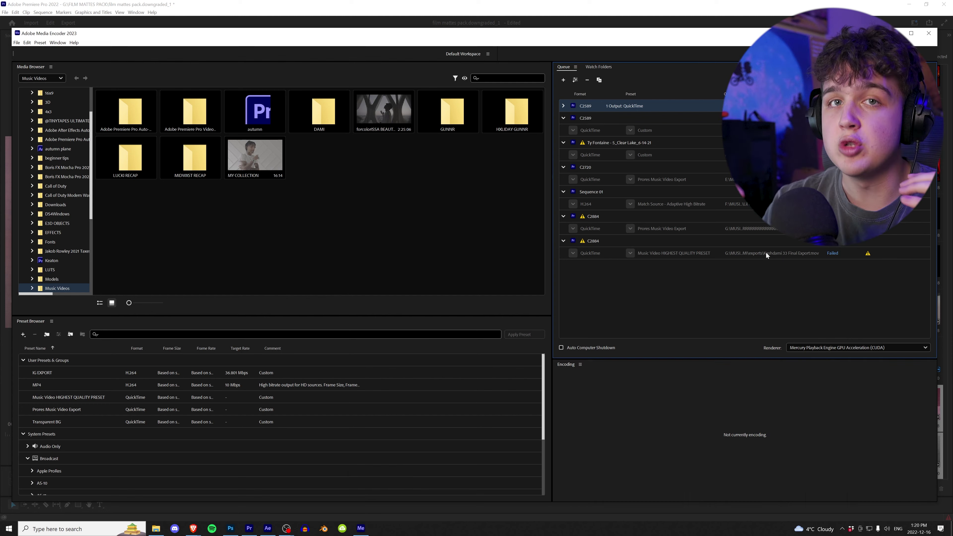
{"action": "left_click", "coordinate": [658, 167]}
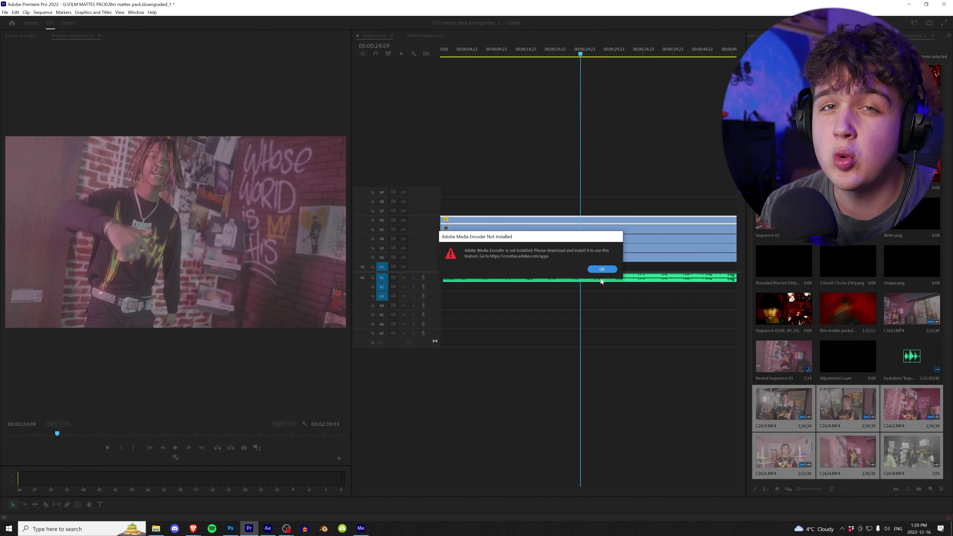
{"action": "left_click", "coordinate": [602, 269]}
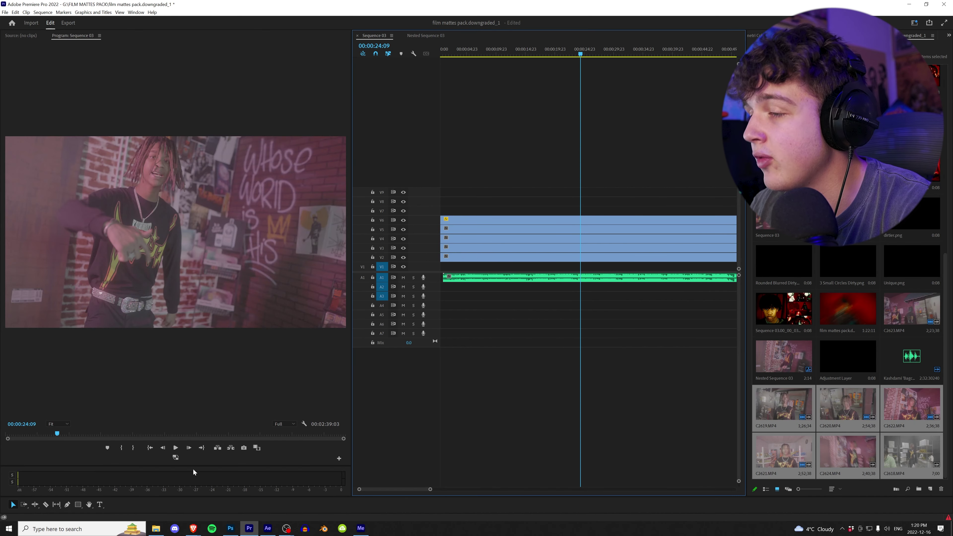
Step: Add the Toggle Proxies button to the Program monitor's button bar
{"action": "left_click", "coordinate": [339, 458]}
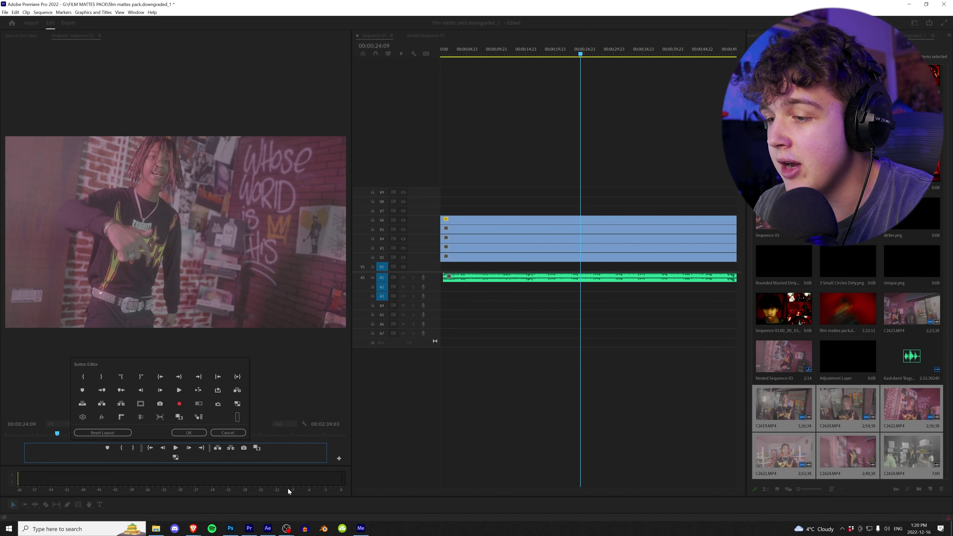
{"action": "left_click", "coordinate": [190, 433]}
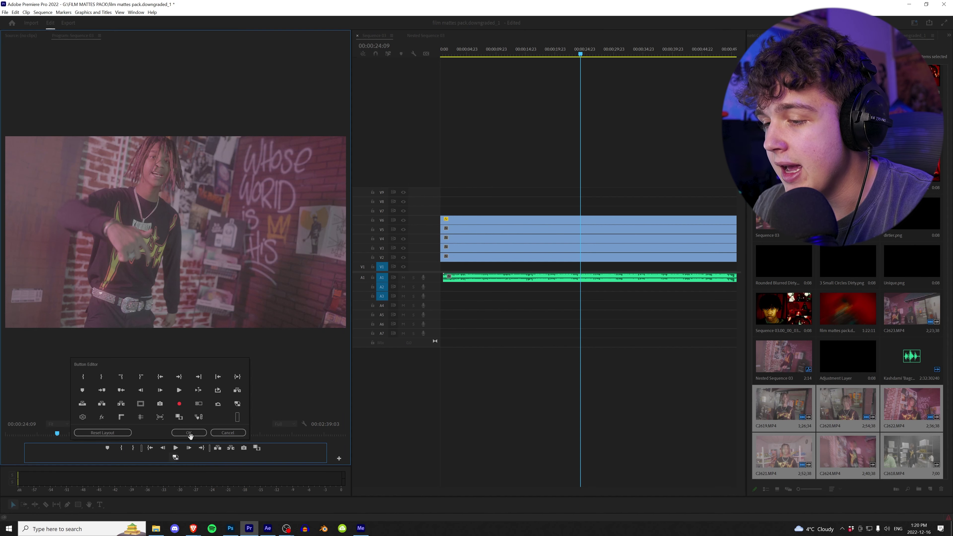
{"action": "left_click_drag", "start_coordinate": [237, 404], "coordinate": [175, 459]}
{"action": "left_click", "coordinate": [189, 433]}
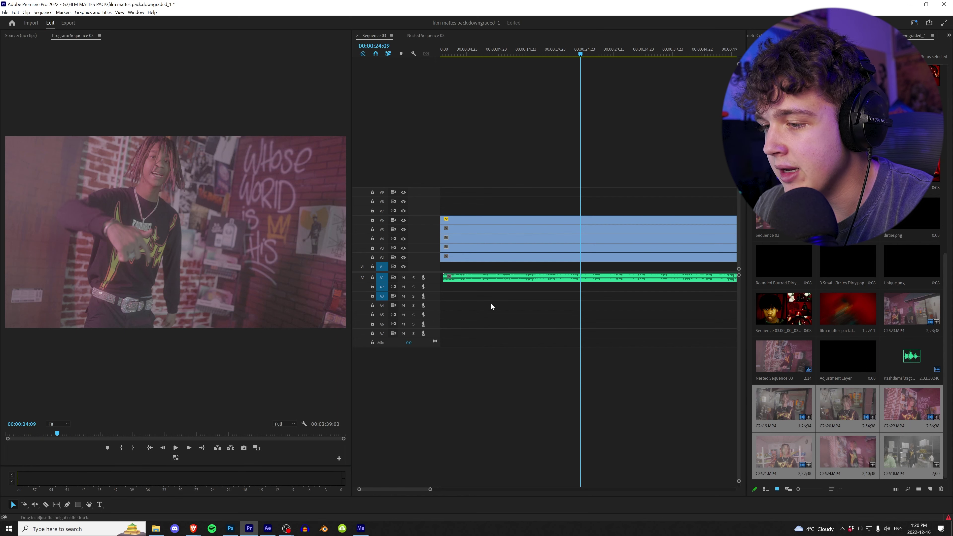
Step: Switch proxies on and off while previewing the sequence around 00:00:16
{"action": "left_click", "coordinate": [176, 457]}
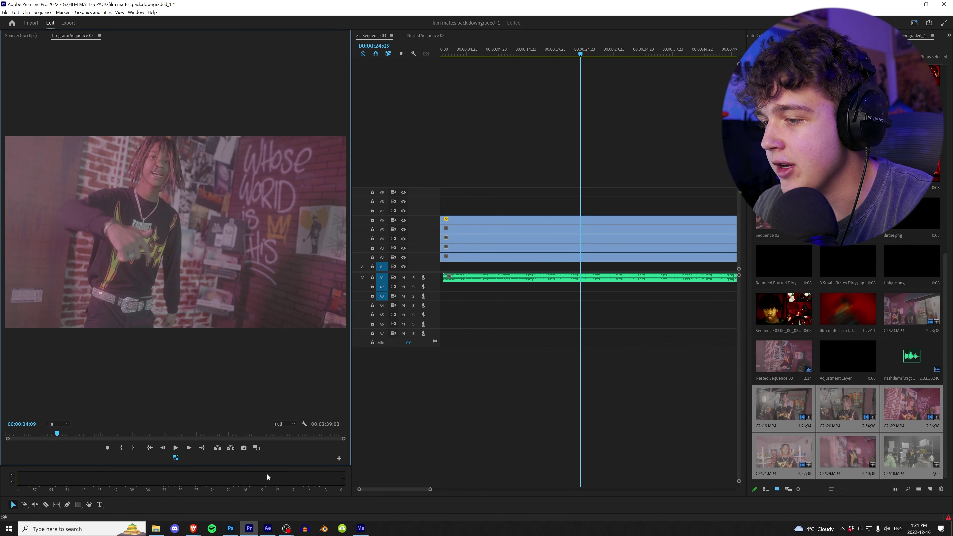
{"action": "left_click", "coordinate": [522, 94]}
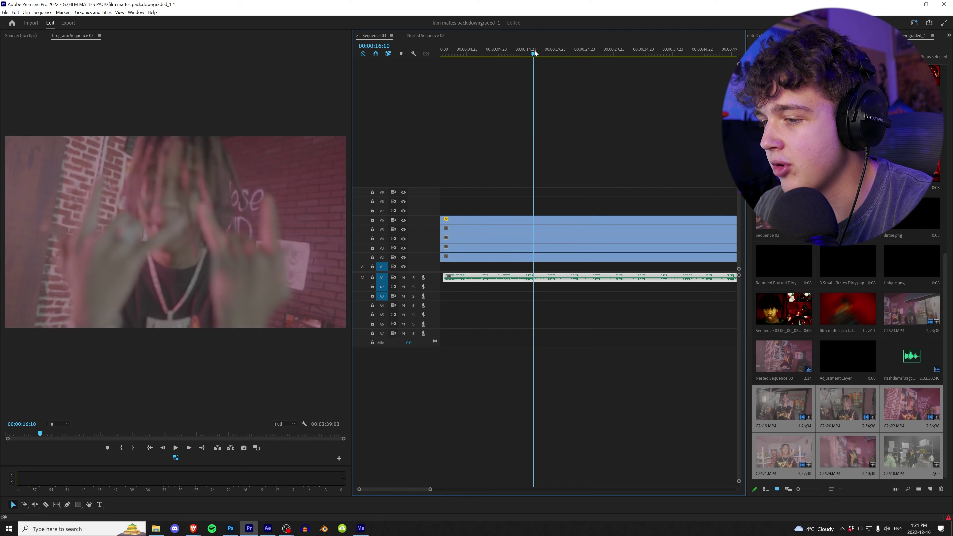
{"action": "left_click", "coordinate": [176, 458]}
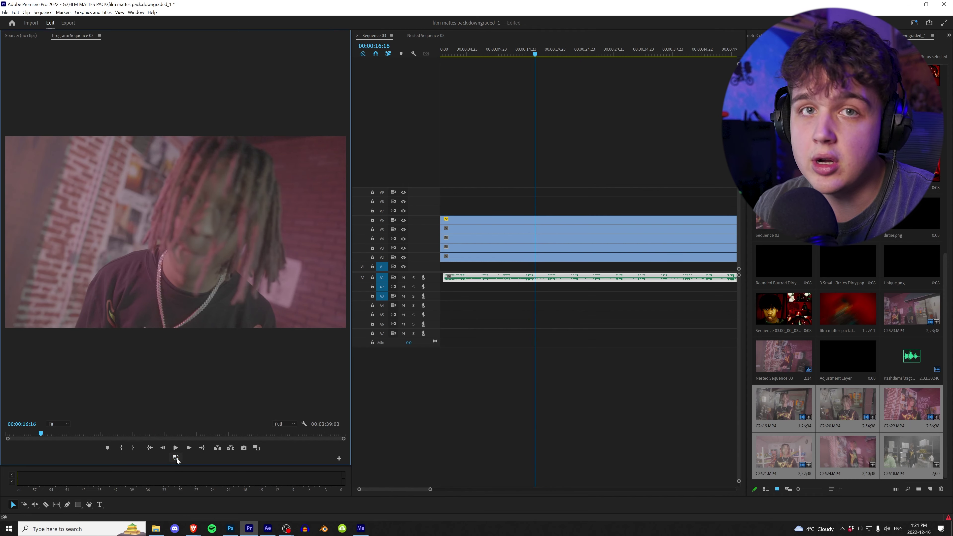
{"action": "left_click", "coordinate": [537, 56]}
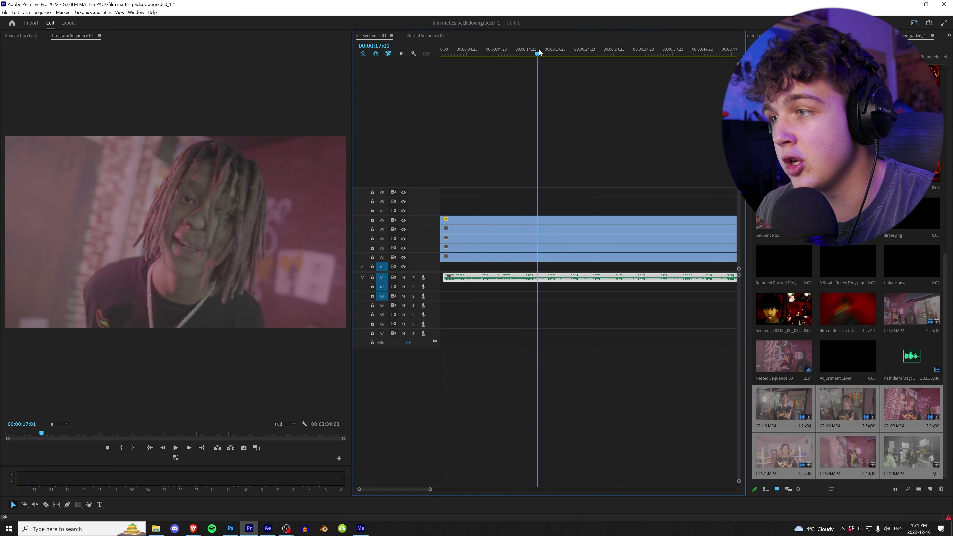
{"action": "left_click_drag", "start_coordinate": [536, 53], "coordinate": [537, 53]}
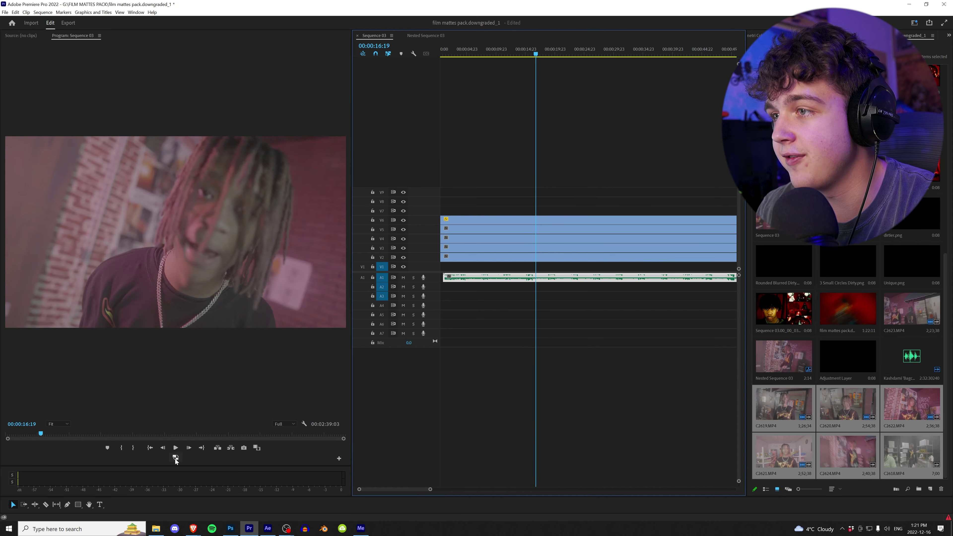